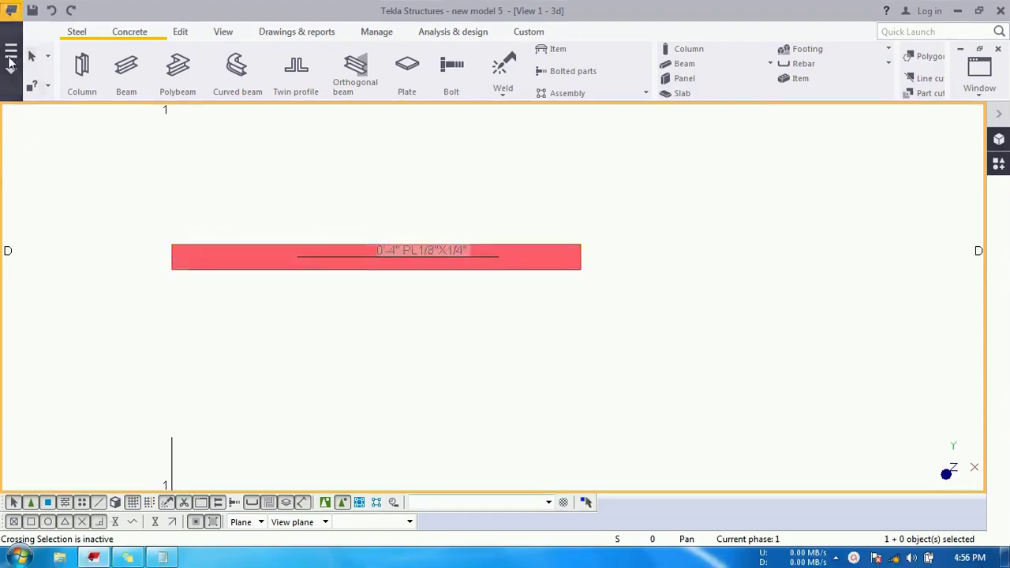
# - Open Advanced Options from File > Settings and search for plot_file_name
pyautogui.click(13, 55)
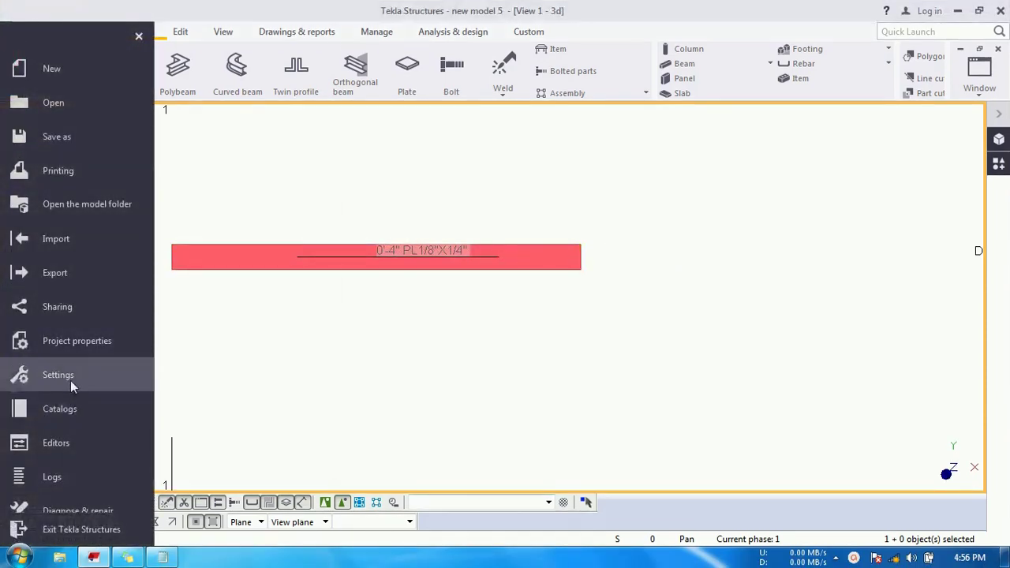
pyautogui.click(70, 380)
pyautogui.click(220, 123)
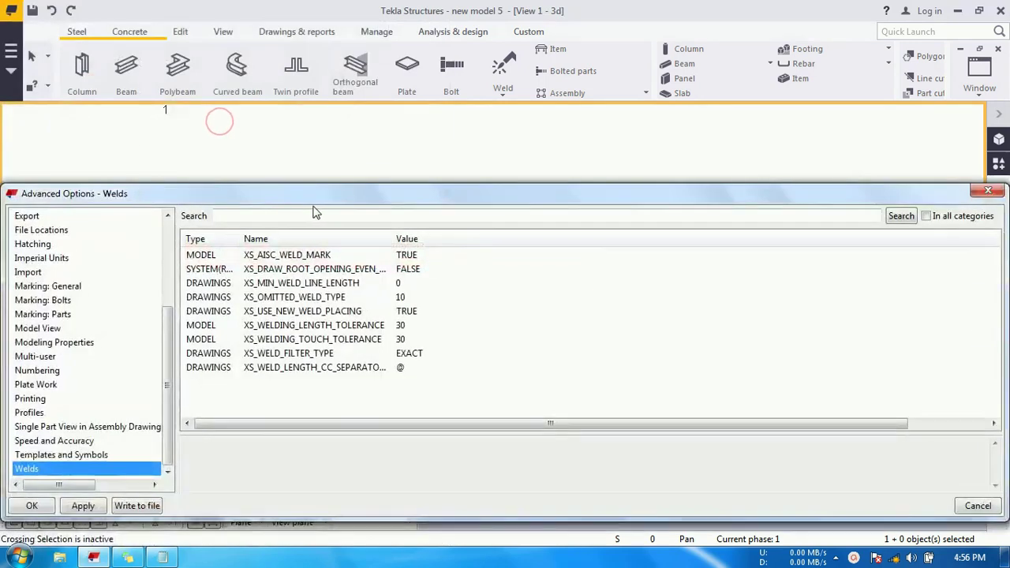
pyautogui.moveTo(311, 199); pyautogui.dragTo(368, 149)
pyautogui.click(350, 168)
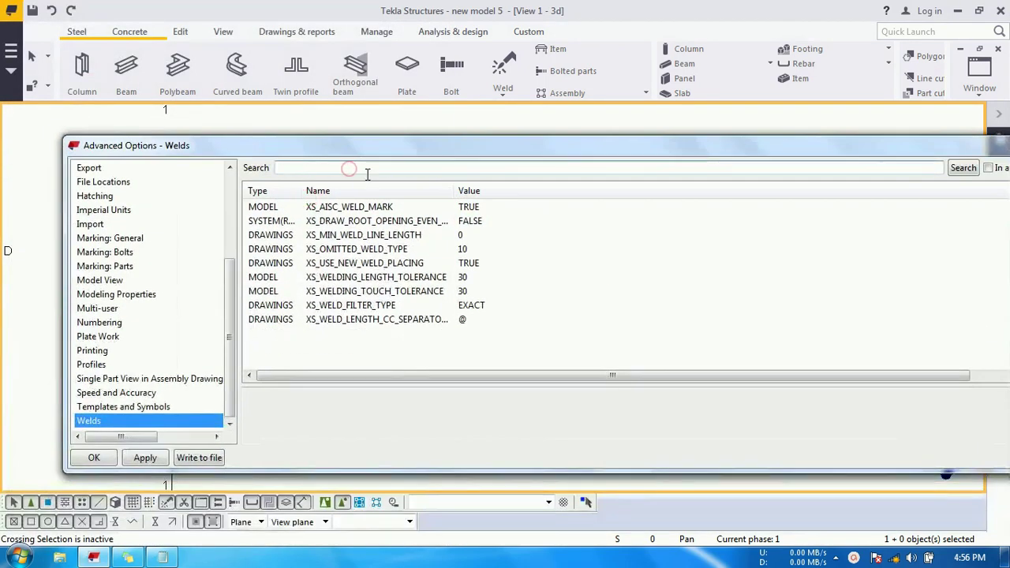
pyautogui.write('plot_file_name')
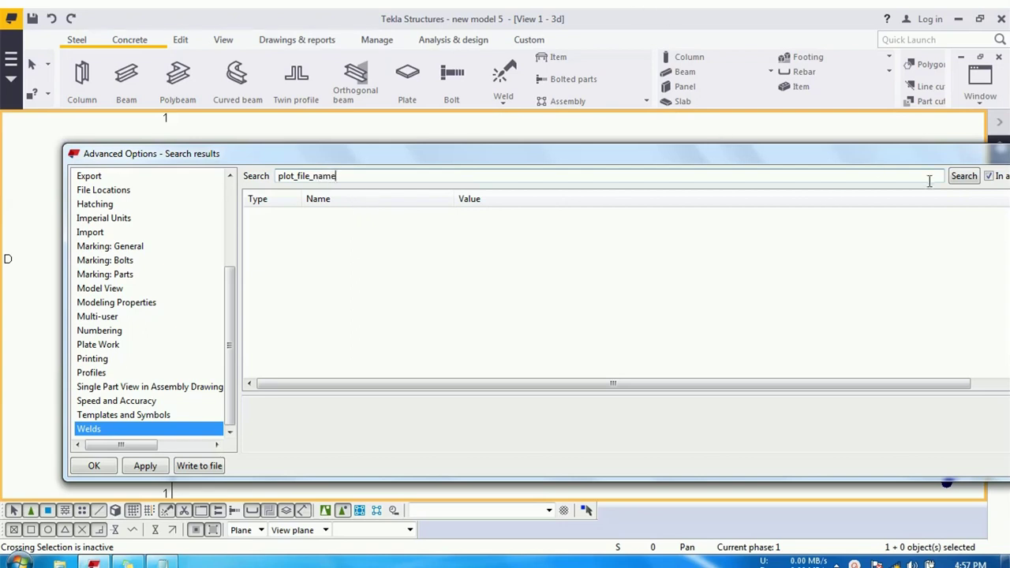
pyautogui.click(955, 176)
# - Read the descriptions of the XS_DRAWING_PLOT_FILE_NAME A, C, G, M and W settings
pyautogui.moveTo(794, 158); pyautogui.dragTo(761, 50)
pyautogui.click(418, 111)
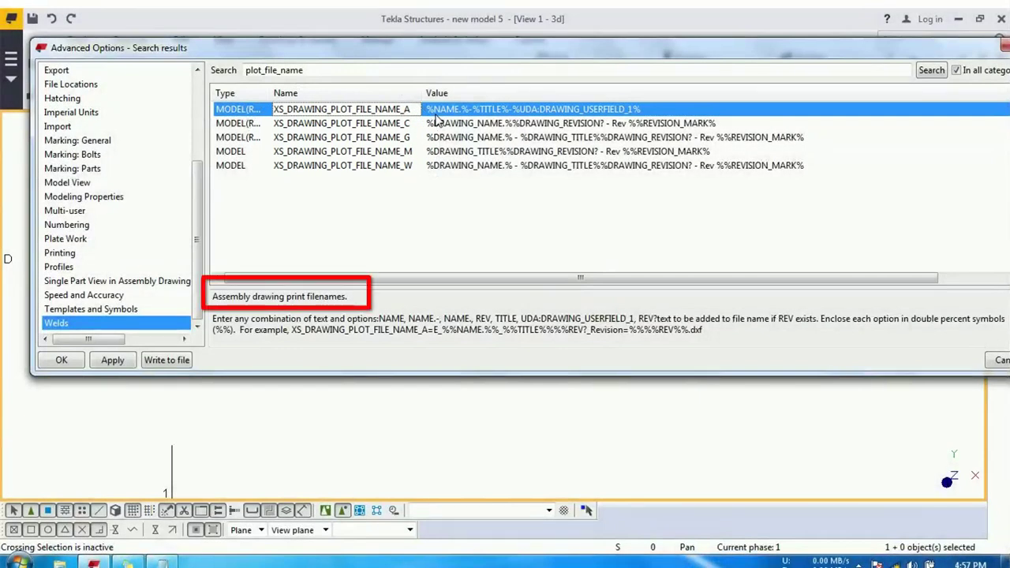
pyautogui.click(418, 124)
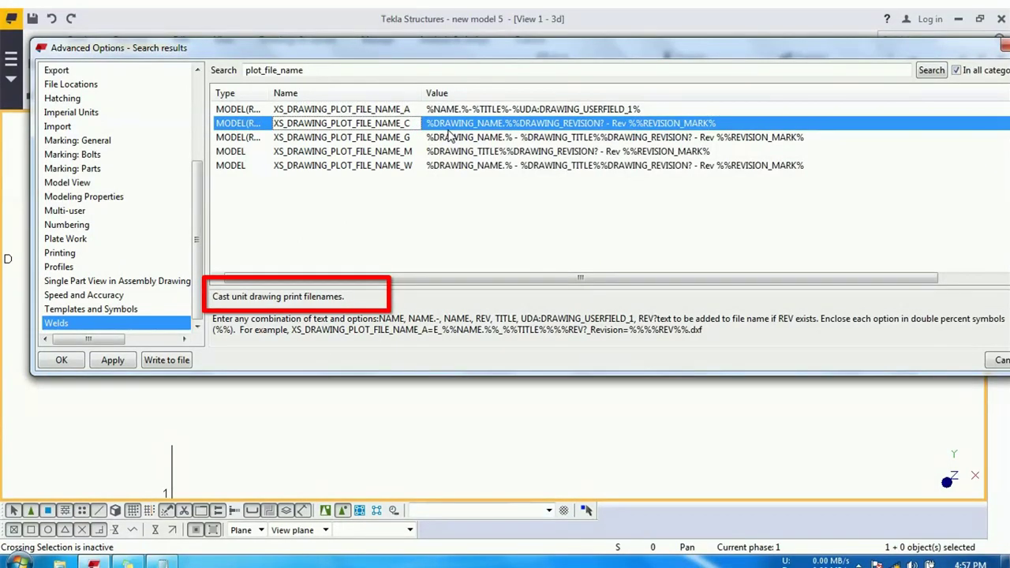
pyautogui.click(436, 140)
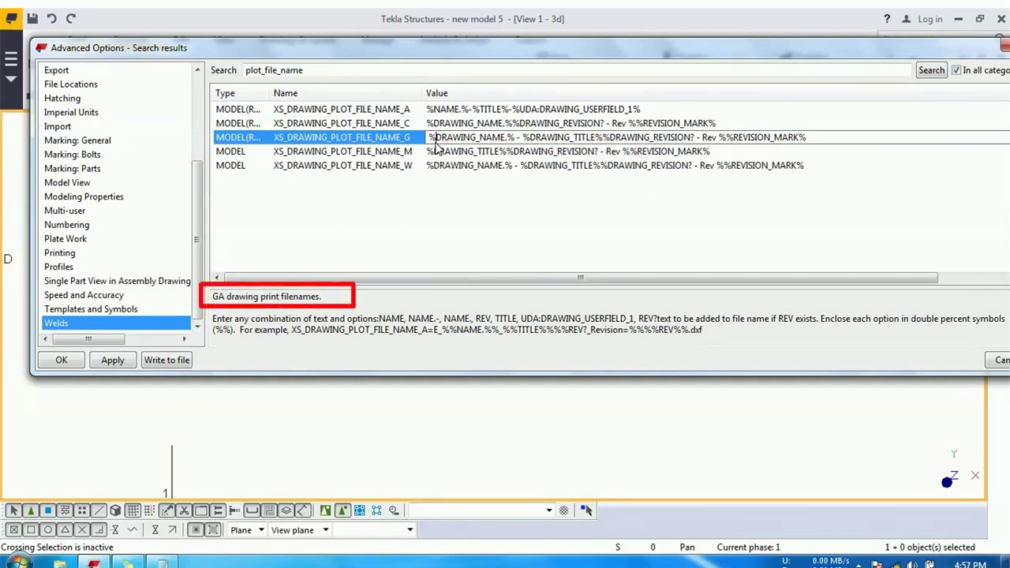
pyautogui.click(435, 150)
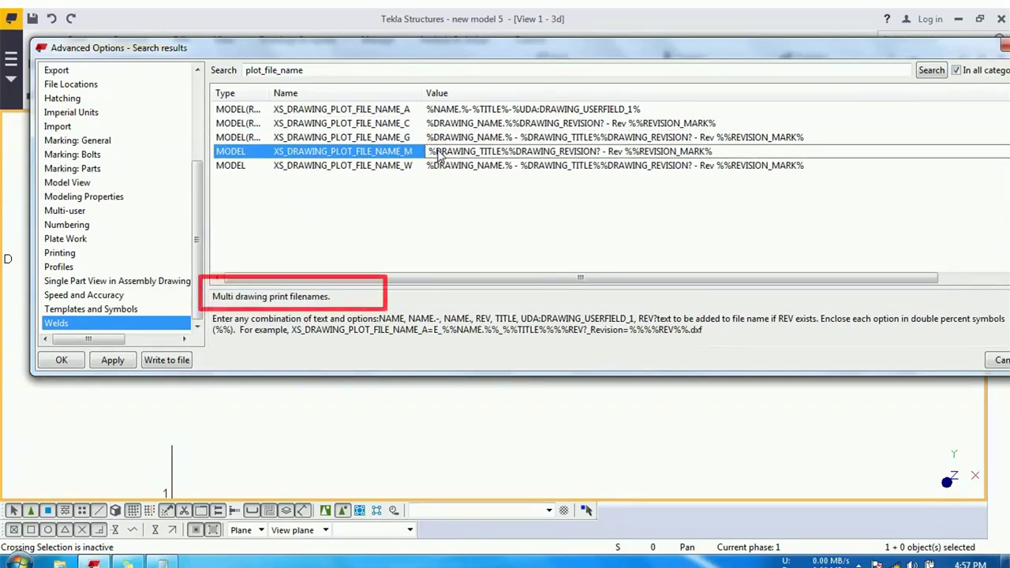
pyautogui.click(439, 165)
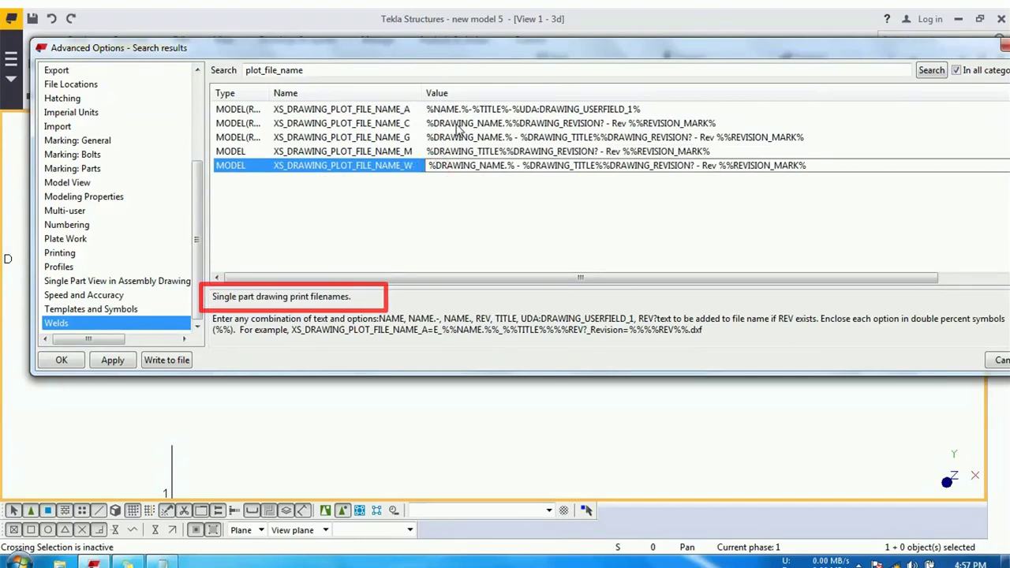
# - Begin editing the XS_DRAWING_PLOT_FILE_NAME_A value, selecting its NAME portion
pyautogui.click(388, 111)
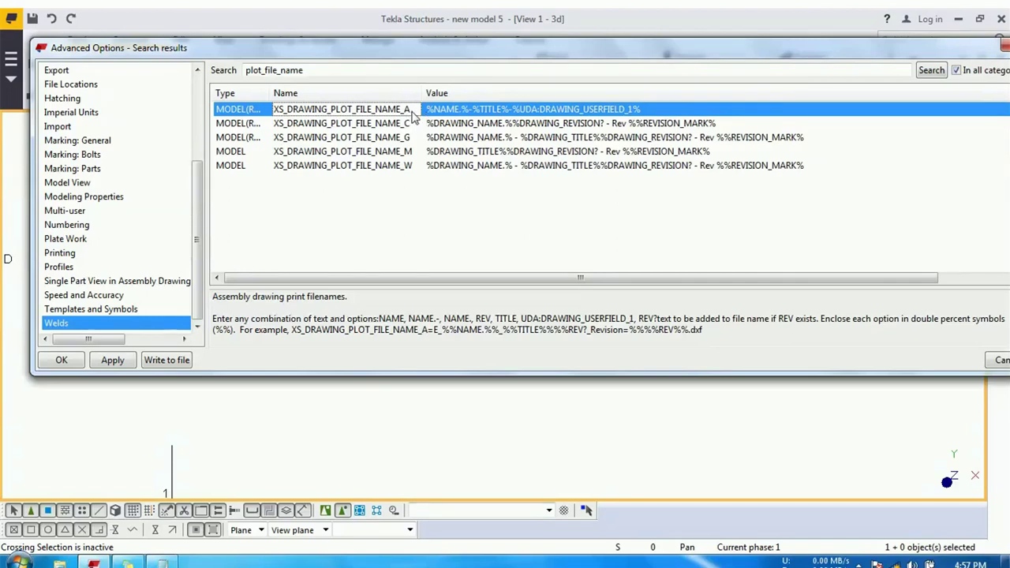
pyautogui.click(549, 116)
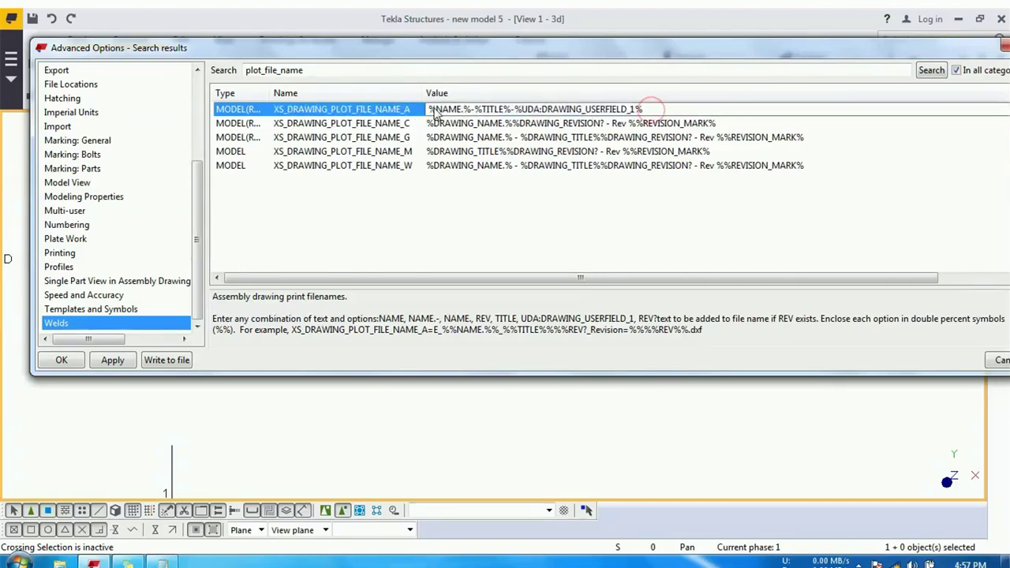
pyautogui.doubleClick(443, 110)
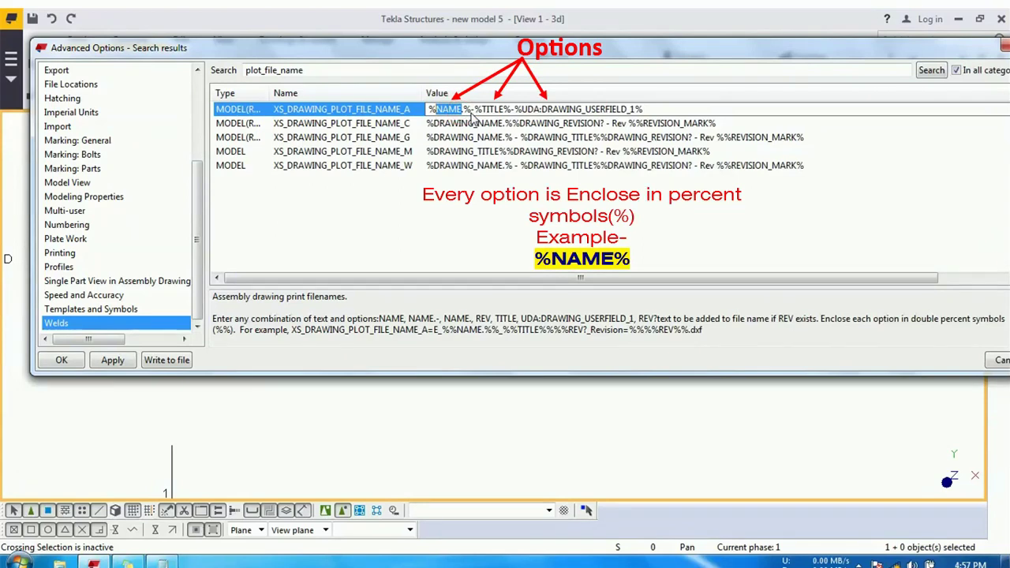
# - Browse the TITLE, DRAWING_TITLE, REV and REV_MARK options in customize_plot_file_name.txt
pyautogui.click(168, 562)
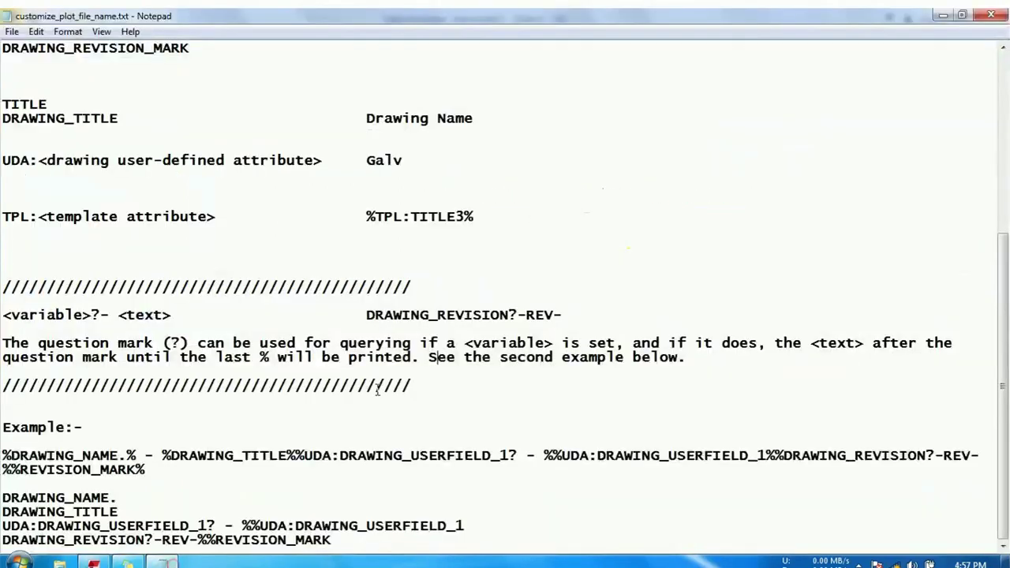
pyautogui.doubleClick(66, 105)
pyautogui.doubleClick(115, 118)
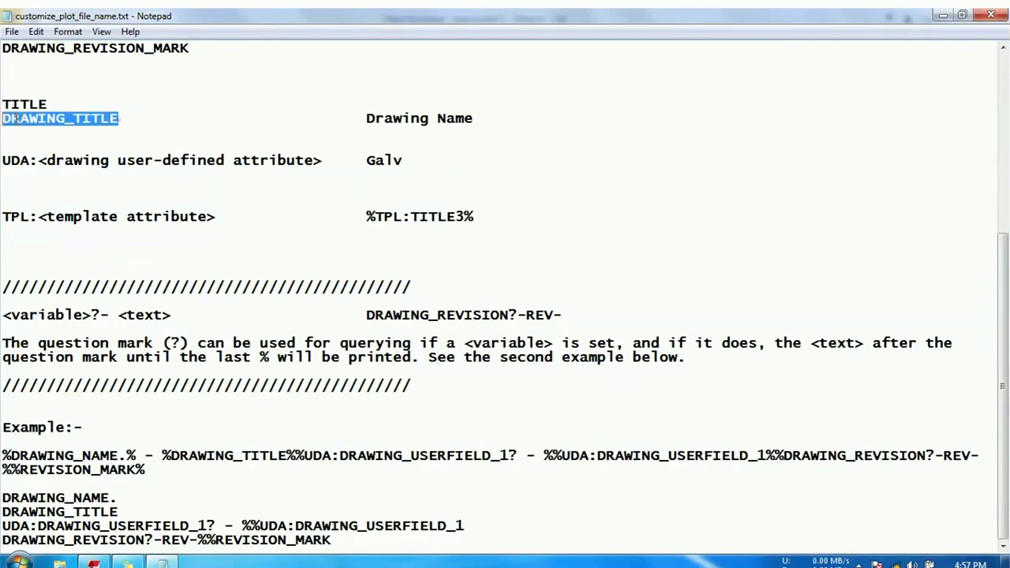
pyautogui.scroll(4, 89, 190)
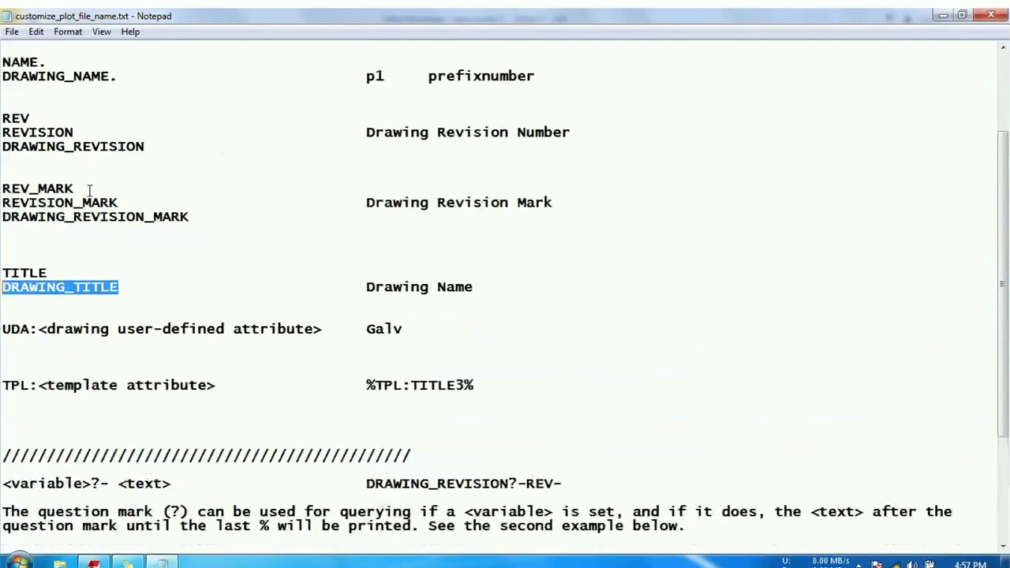
pyautogui.doubleClick(50, 116)
pyautogui.moveTo(11, 188); pyautogui.dragTo(73, 188)
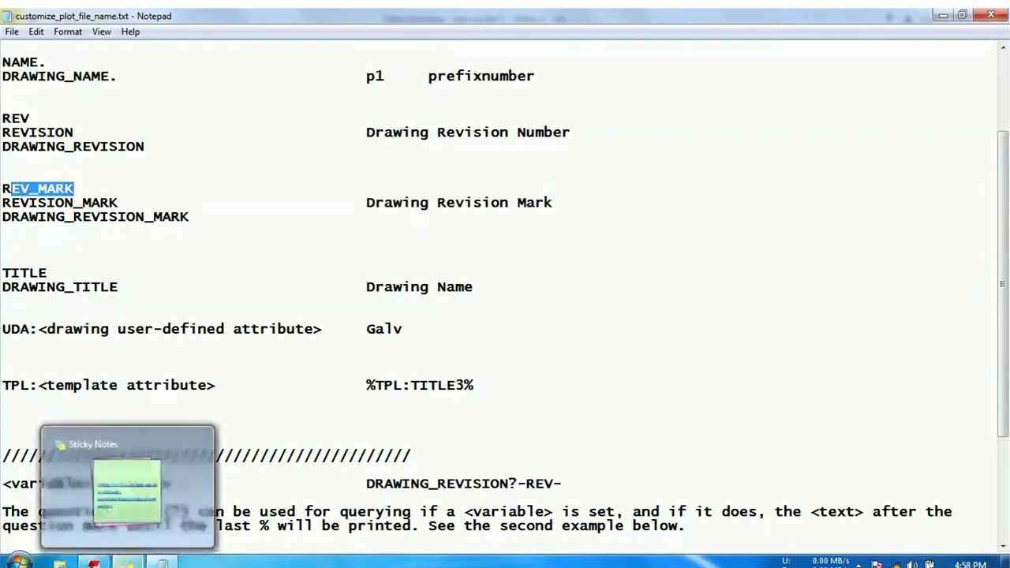
pyautogui.click(126, 561)
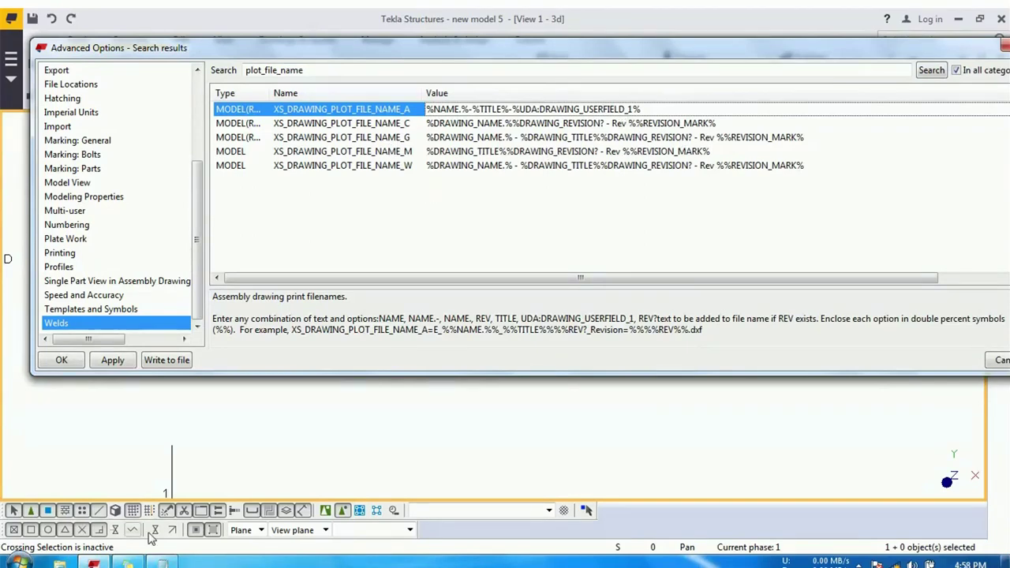
# - Copy the NAME. option from the notes to the clipboard
pyautogui.click(160, 562)
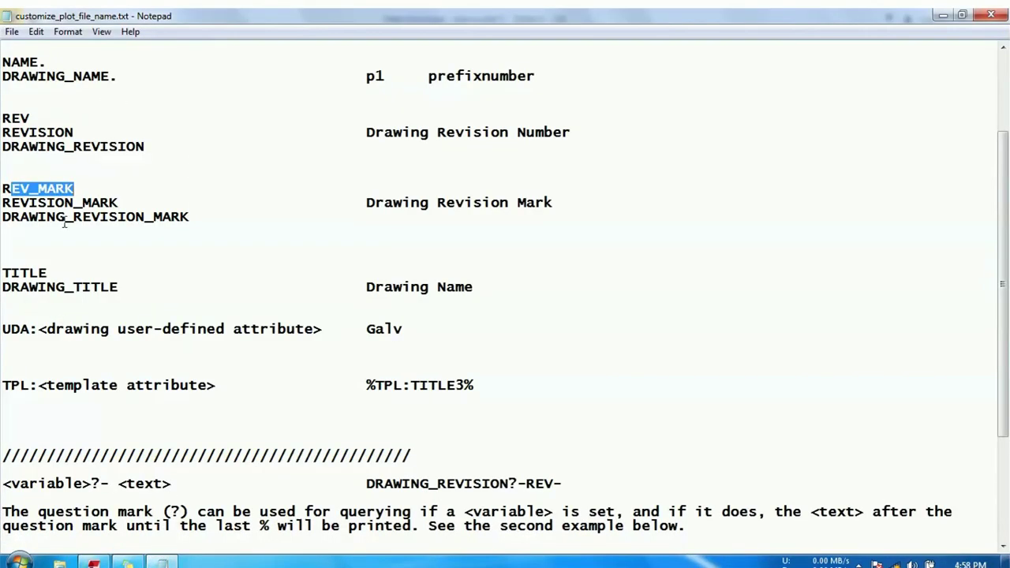
pyautogui.click(98, 186)
pyautogui.scroll(3, 95, 178)
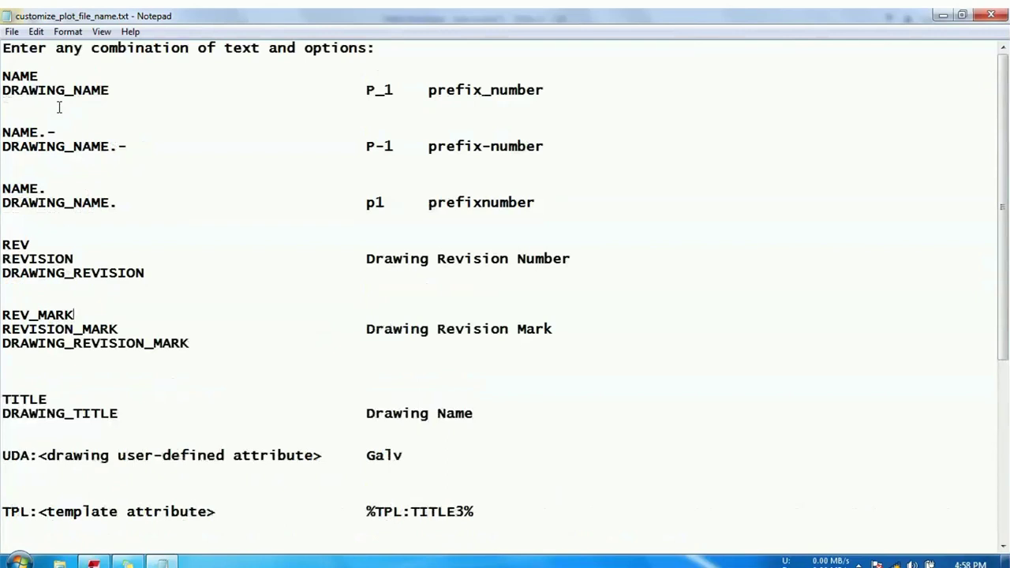
pyautogui.doubleClick(60, 186)
pyautogui.rightClick(16, 187)
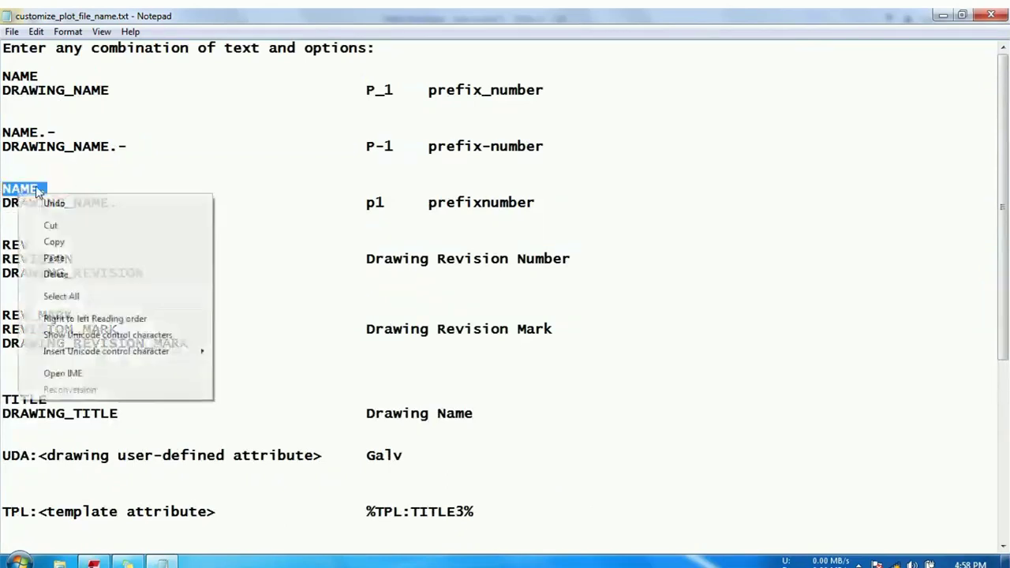
pyautogui.click(71, 239)
pyautogui.hotkey('alt', 'Tab')
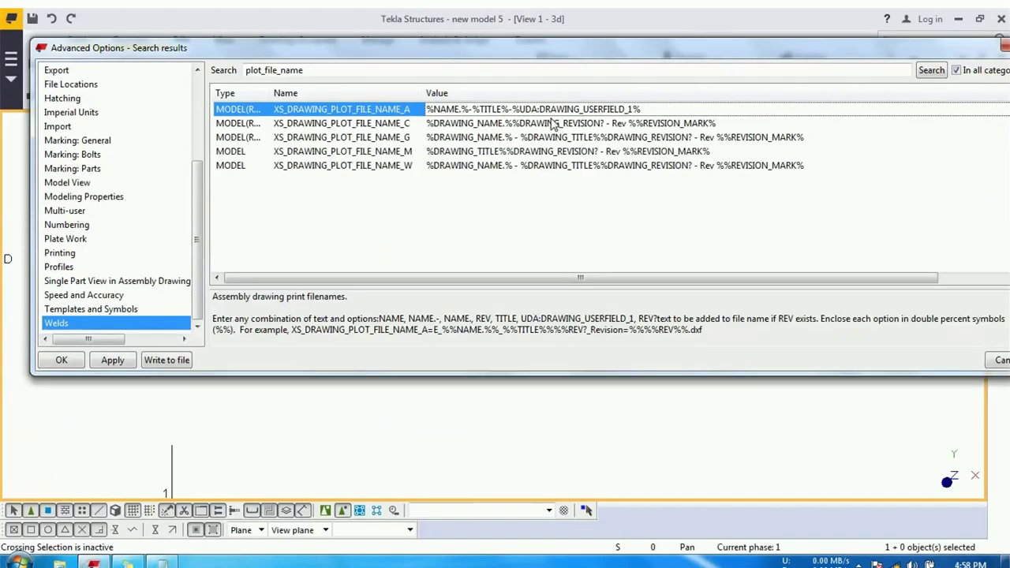
# - Set XS_DRAWING_PLOT_FILE_NAME_A to %NAME.% and write it to options.txt
pyautogui.click(650, 108)
pyautogui.hotkey('ctrl', 'v')
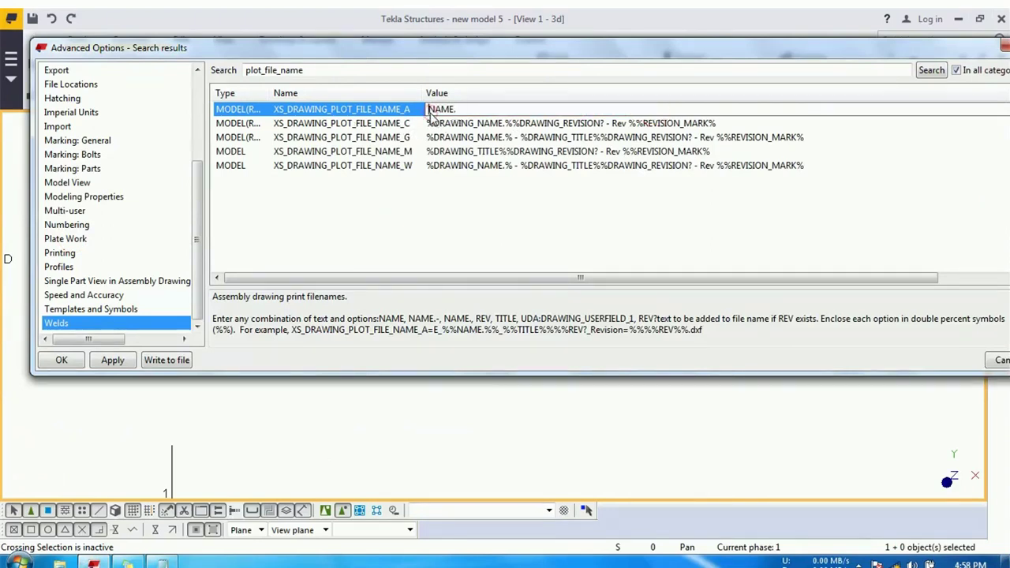
pyautogui.write('%')
pyautogui.write('%')
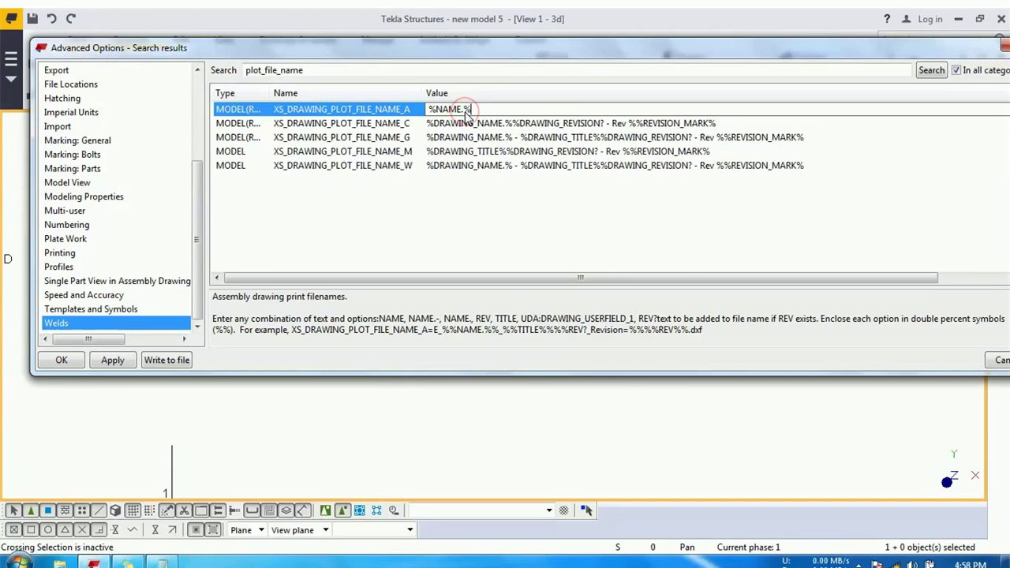
pyautogui.click(180, 360)
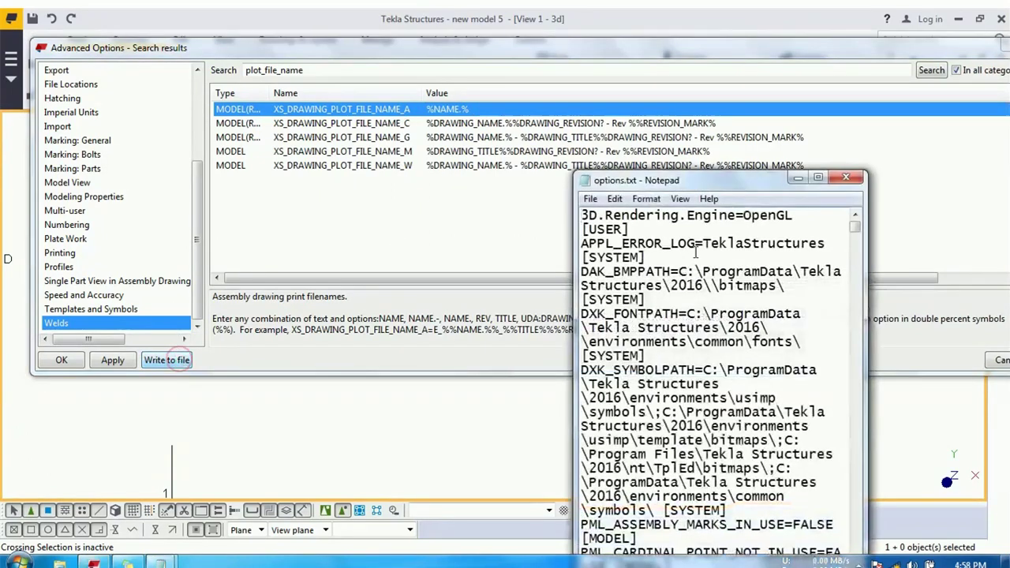
pyautogui.click(843, 176)
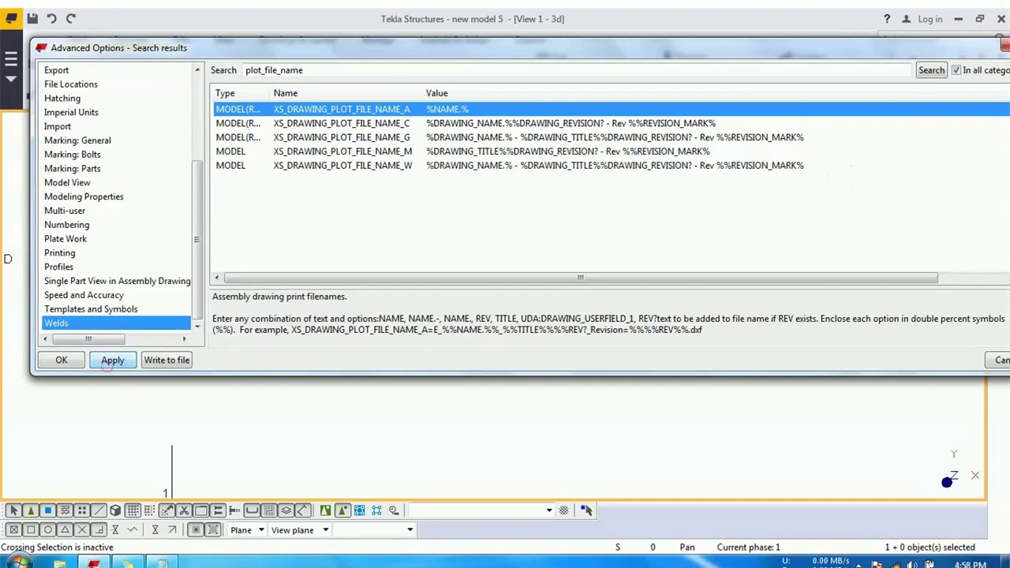
pyautogui.moveTo(937, 55); pyautogui.dragTo(935, 180)
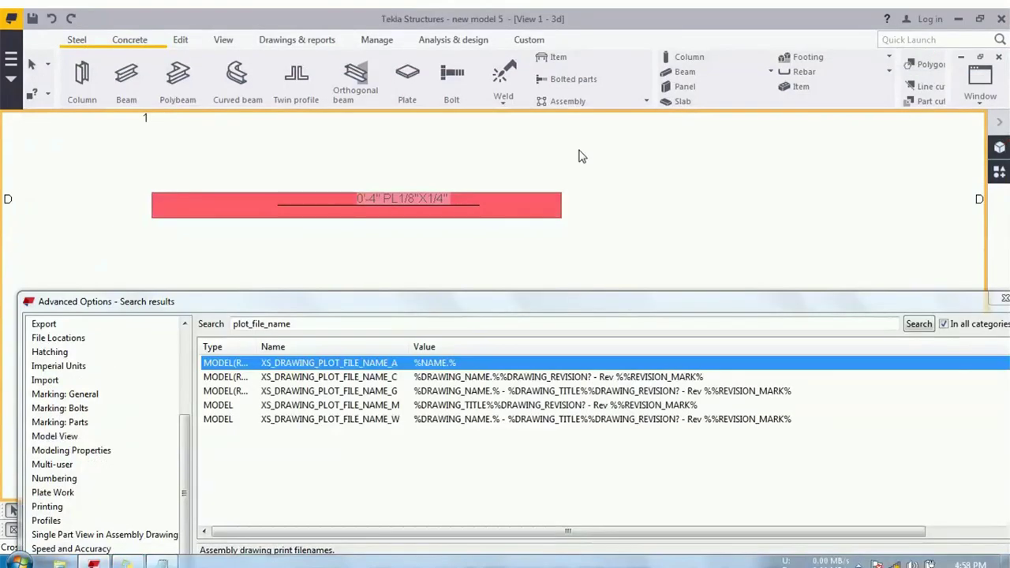
pyautogui.hotkey('ctrl', 'l')
# - Check the plate's properties in the model to confirm its assembly prefix M
pyautogui.click(593, 136)
pyautogui.rightClick(593, 136)
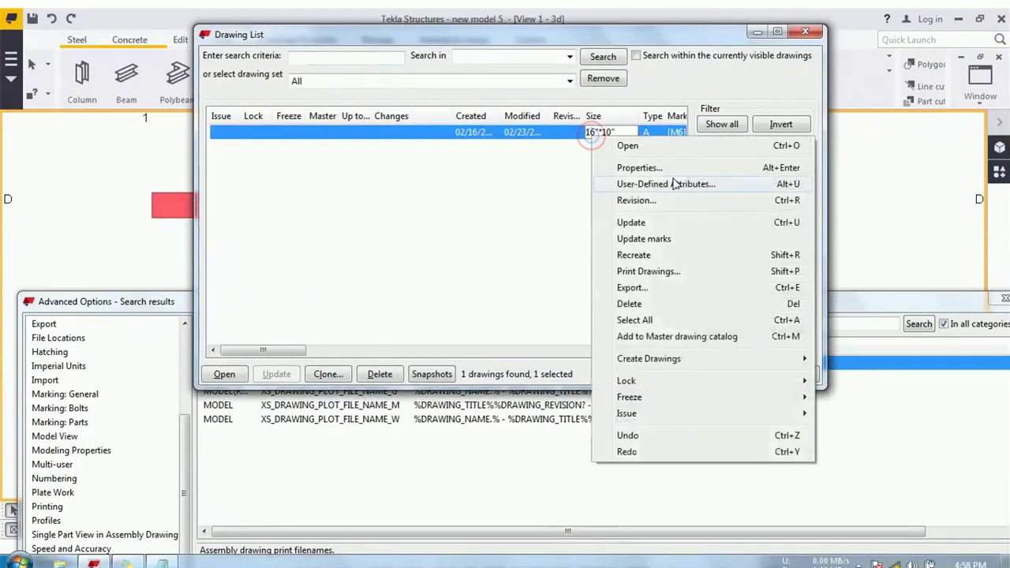
pyautogui.click(701, 44)
pyautogui.moveTo(701, 44)
pyautogui.mouseDown()
pyautogui.moveTo(638, 56)
pyautogui.moveTo(450, 144)
pyautogui.mouseUp()
pyautogui.moveTo(724, 180); pyautogui.dragTo(698, 184, button='middle')
pyautogui.doubleClick(698, 181)
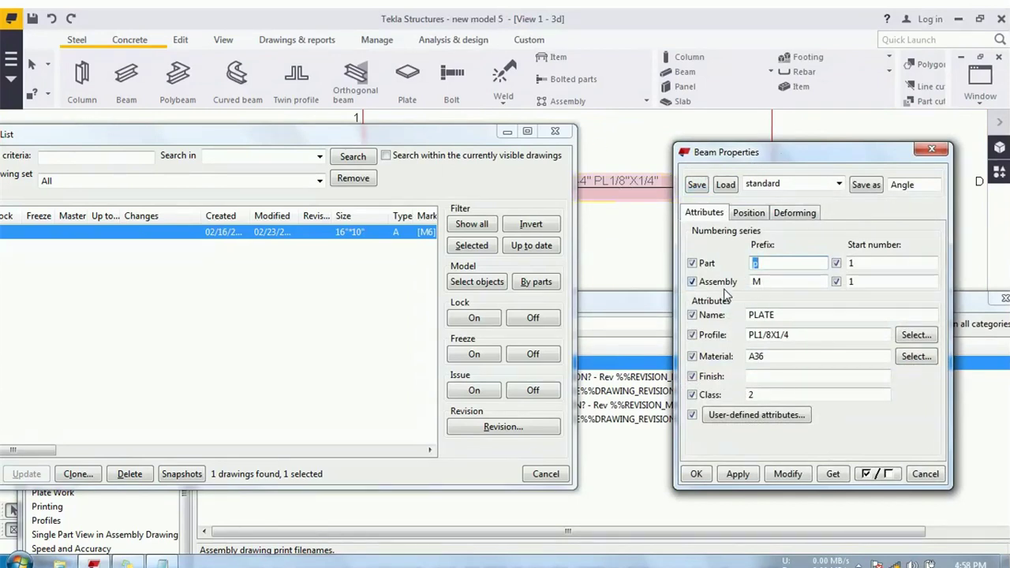
pyautogui.click(779, 282)
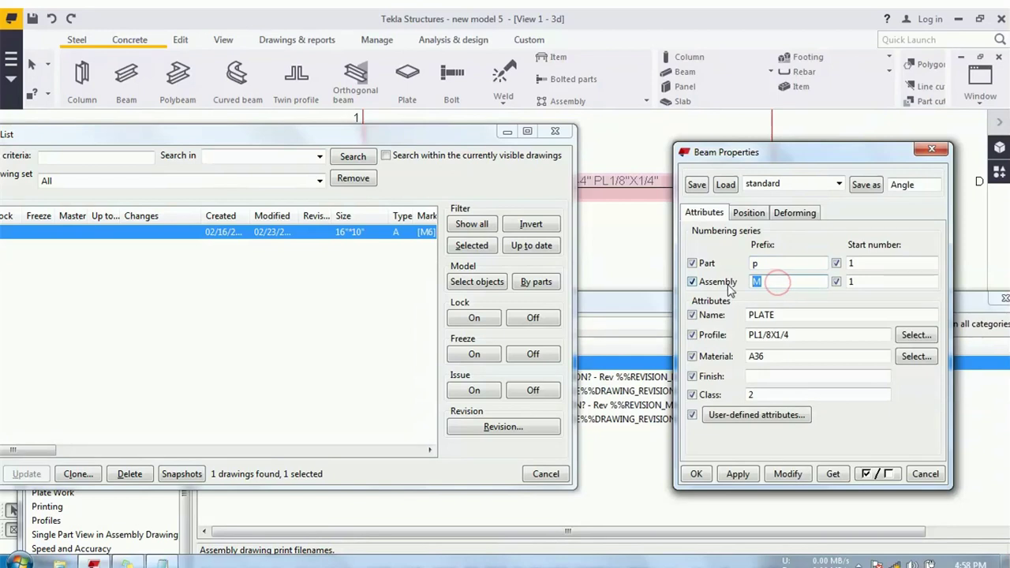
pyautogui.press('Escape')
# - Open Print Drawings for the M6 drawing, showing the output name M6.pdf
pyautogui.moveTo(501, 122); pyautogui.dragTo(839, 112)
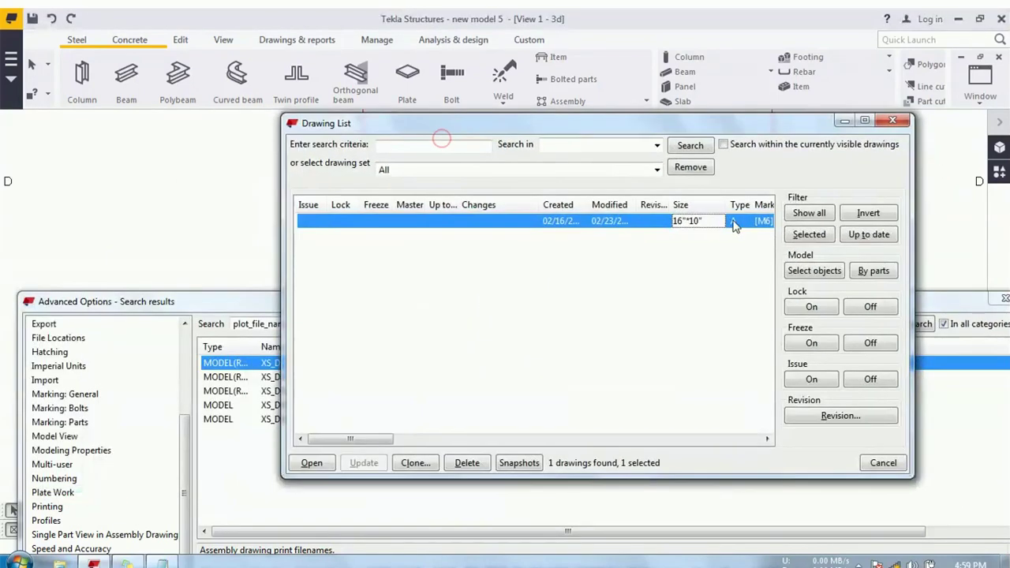
pyautogui.rightClick(714, 228)
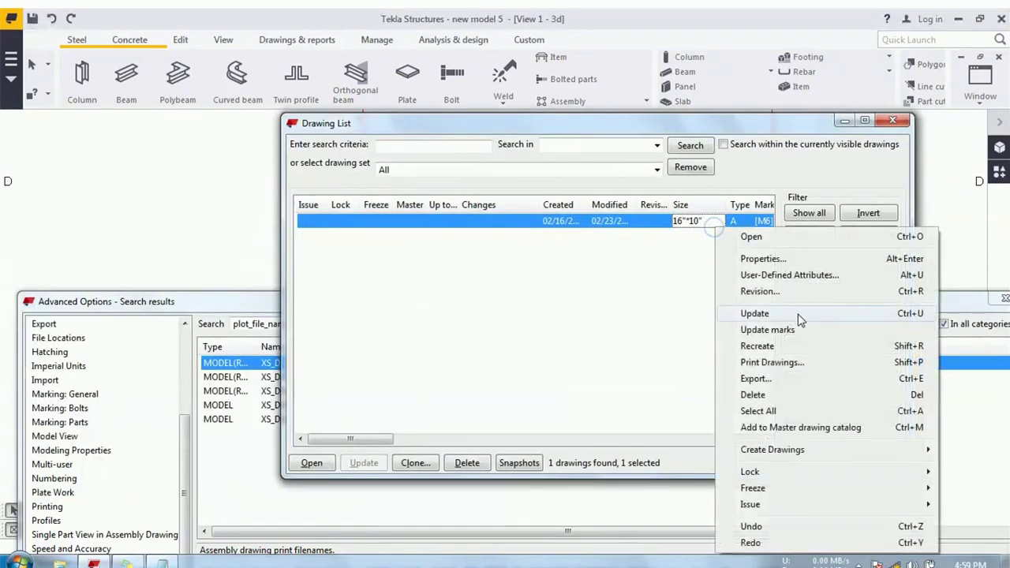
pyautogui.click(771, 362)
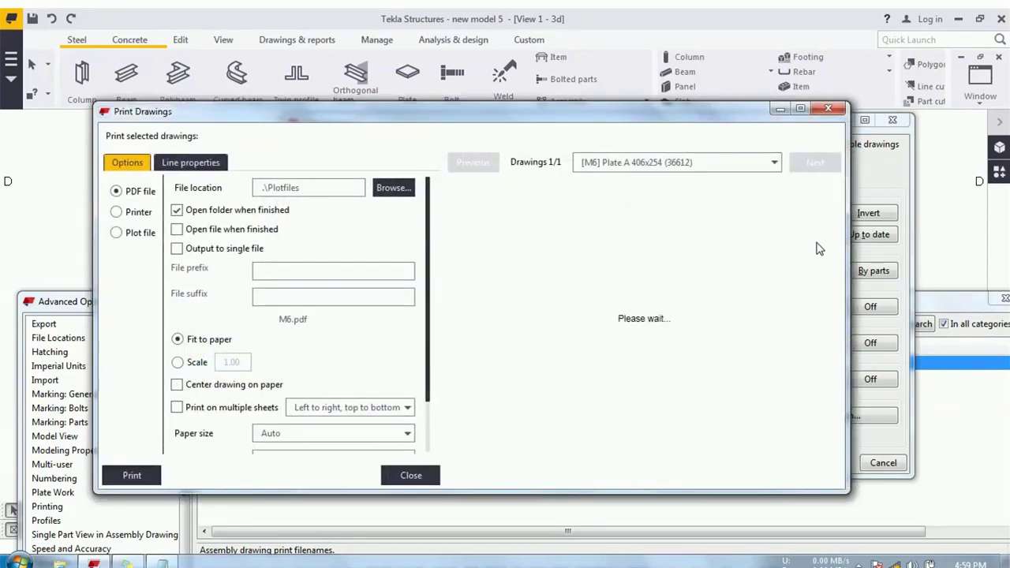
pyautogui.click(713, 108)
pyautogui.click(992, 398)
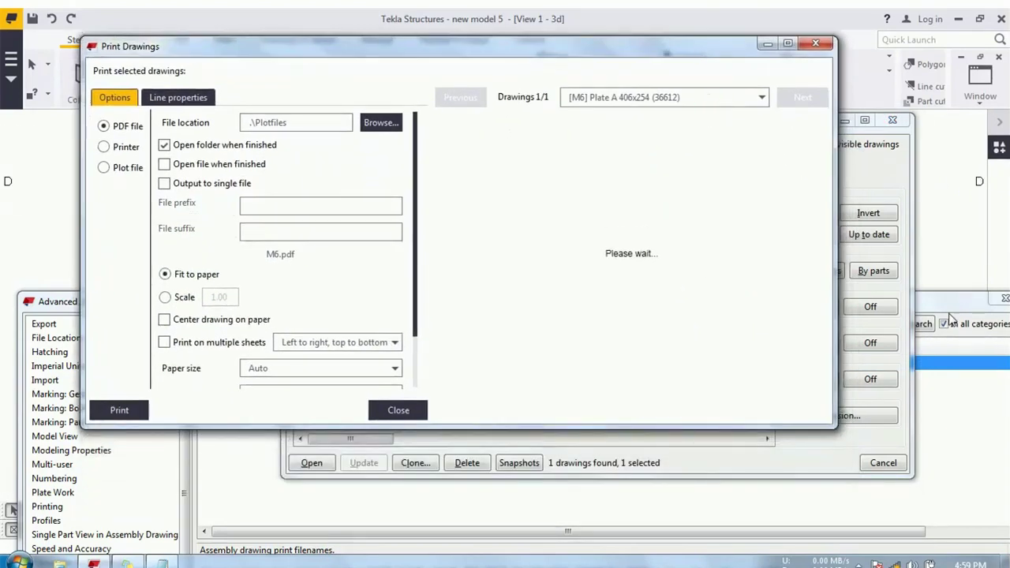
pyautogui.moveTo(389, 303); pyautogui.dragTo(368, 301)
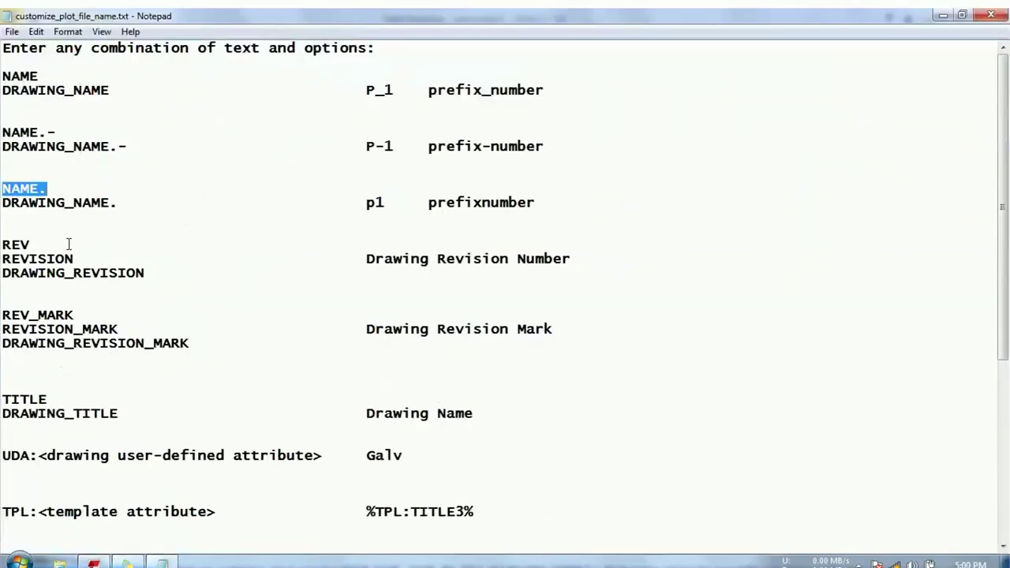
# - Copy TITLE from the notes and add it so the value reads %NAME.%%TITLE%
pyautogui.moveTo(48, 400); pyautogui.dragTo(2, 401)
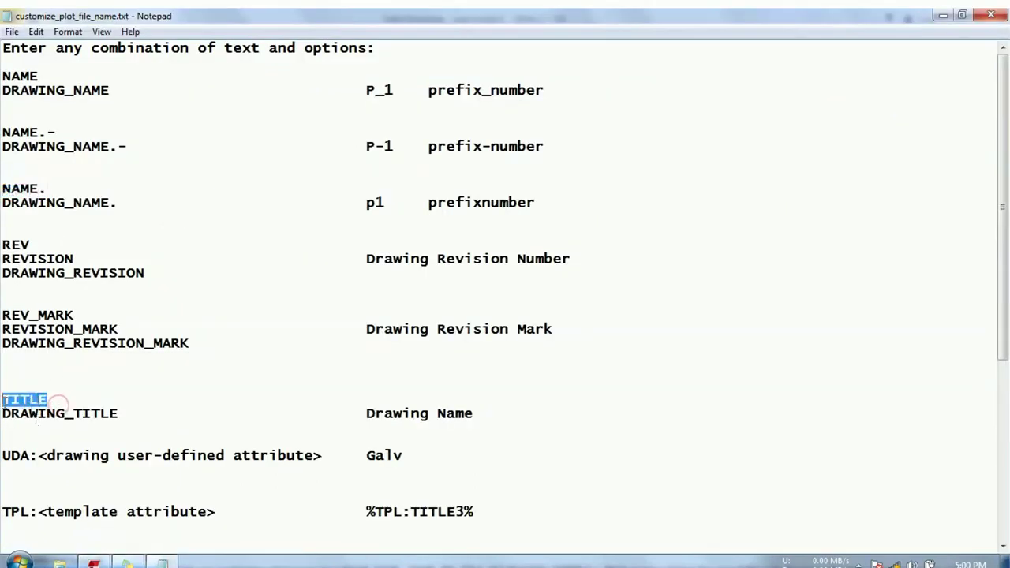
pyautogui.rightClick(4, 399)
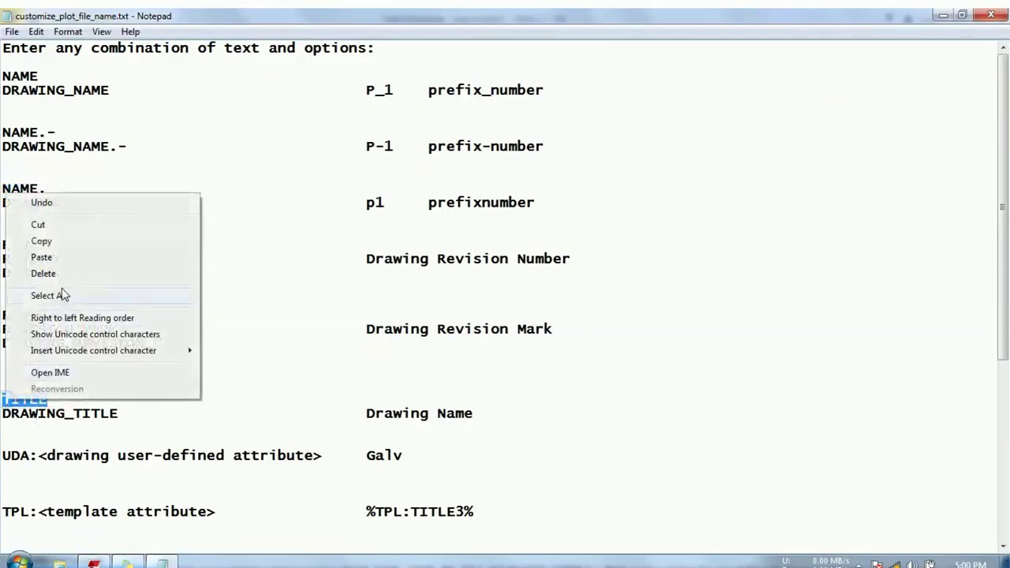
pyautogui.click(43, 241)
pyautogui.click(93, 563)
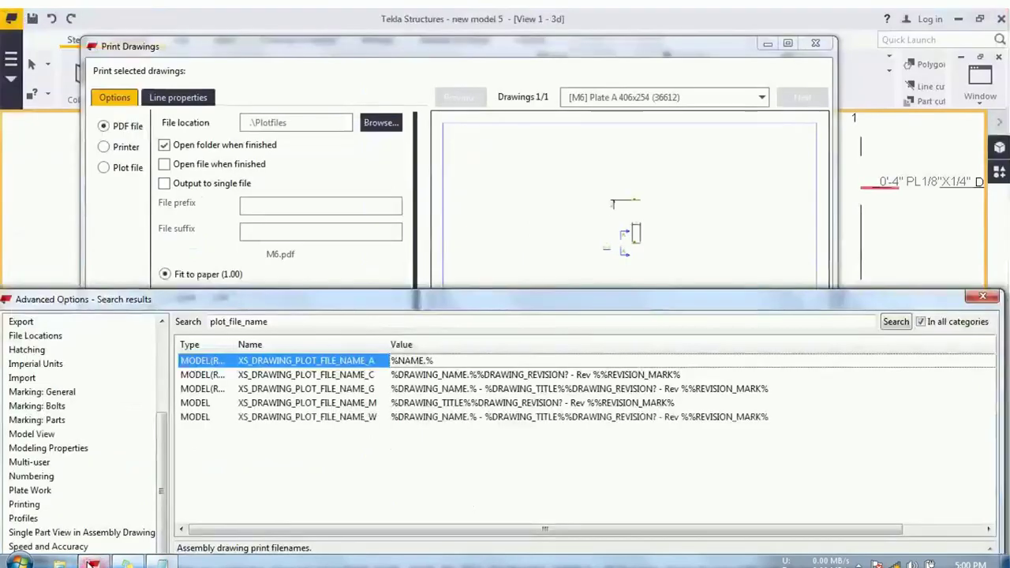
pyautogui.click(446, 361)
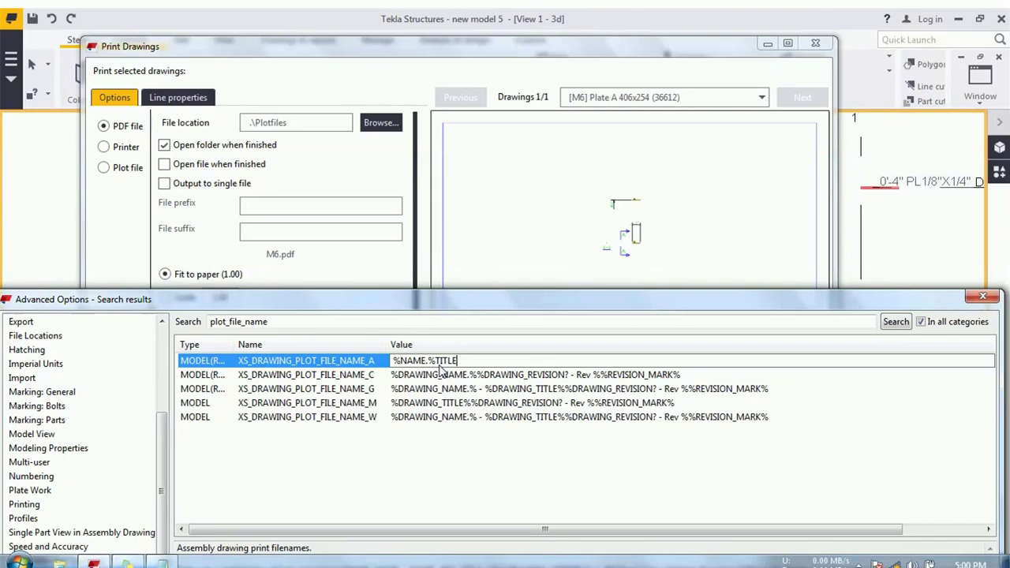
pyautogui.click(438, 362)
# - Write the %NAME.%%TITLE% setting to options.txt and reopen the Drawing List
pyautogui.moveTo(439, 300); pyautogui.dragTo(484, 174)
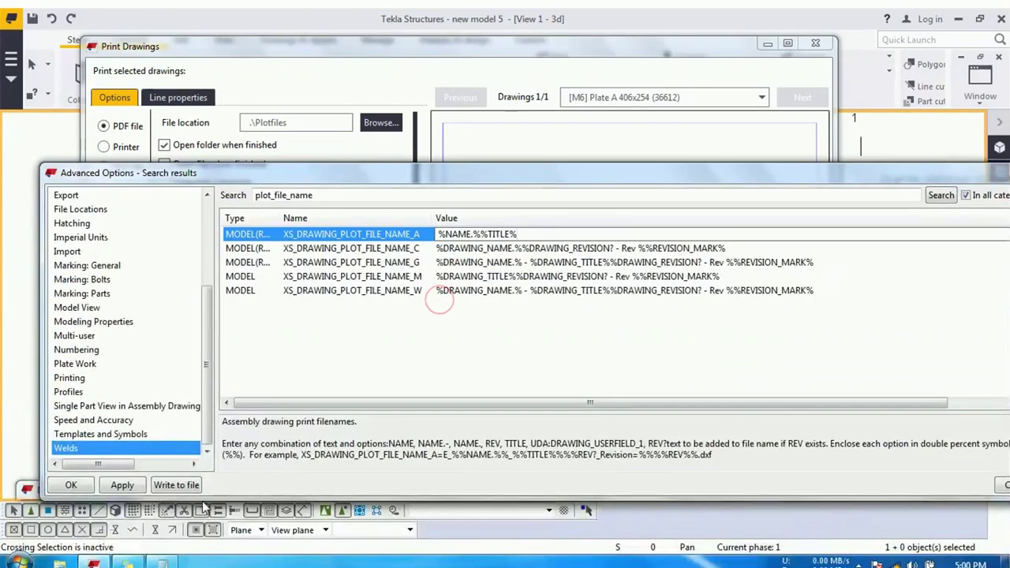
pyautogui.click(176, 485)
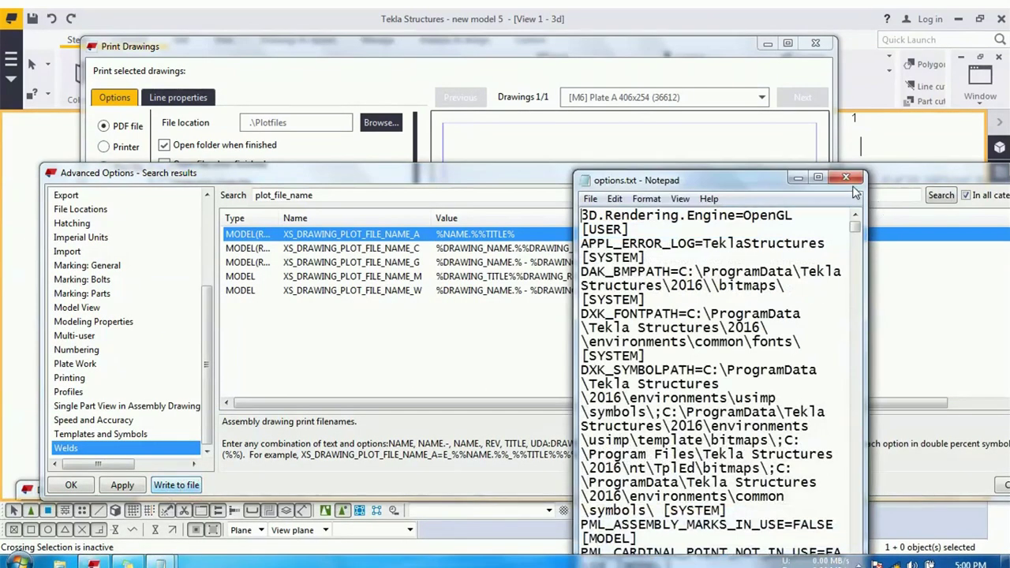
pyautogui.click(850, 180)
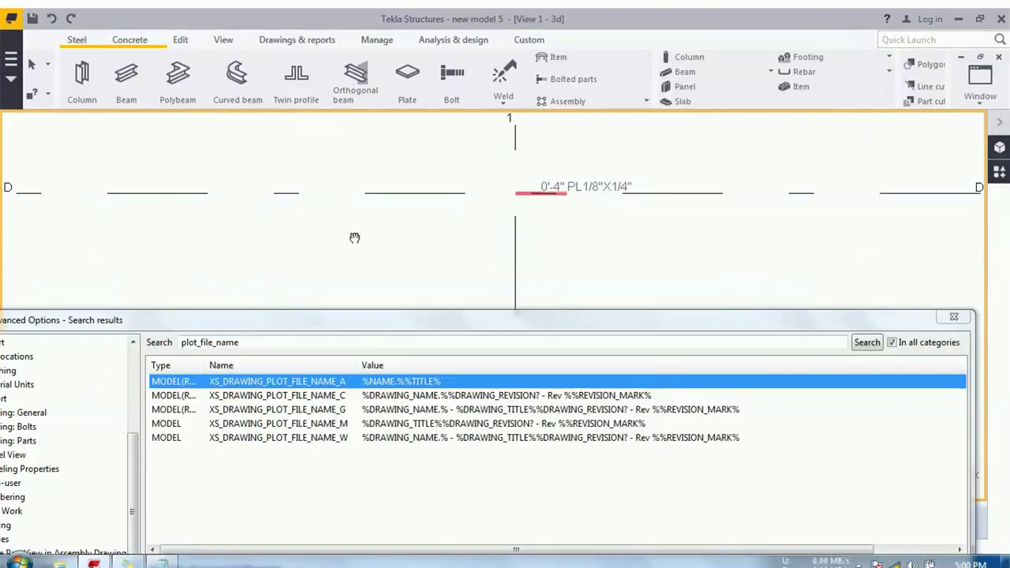
pyautogui.hotkey('ctrl', 'l')
# - Open the M6 drawing's properties, confirm the name Plate, and apply them with Modify
pyautogui.moveTo(650, 126); pyautogui.dragTo(720, 79)
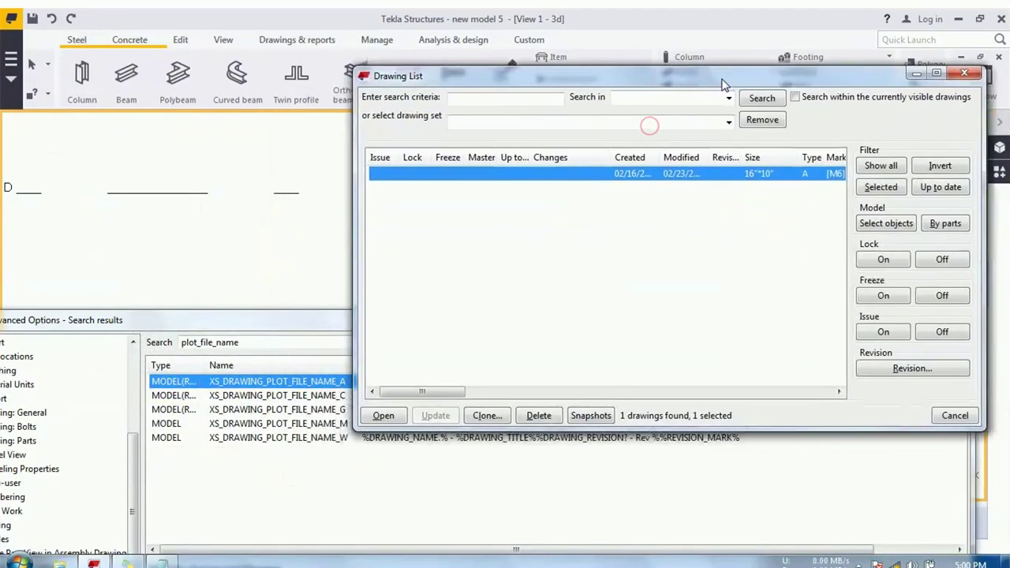
pyautogui.click(314, 321)
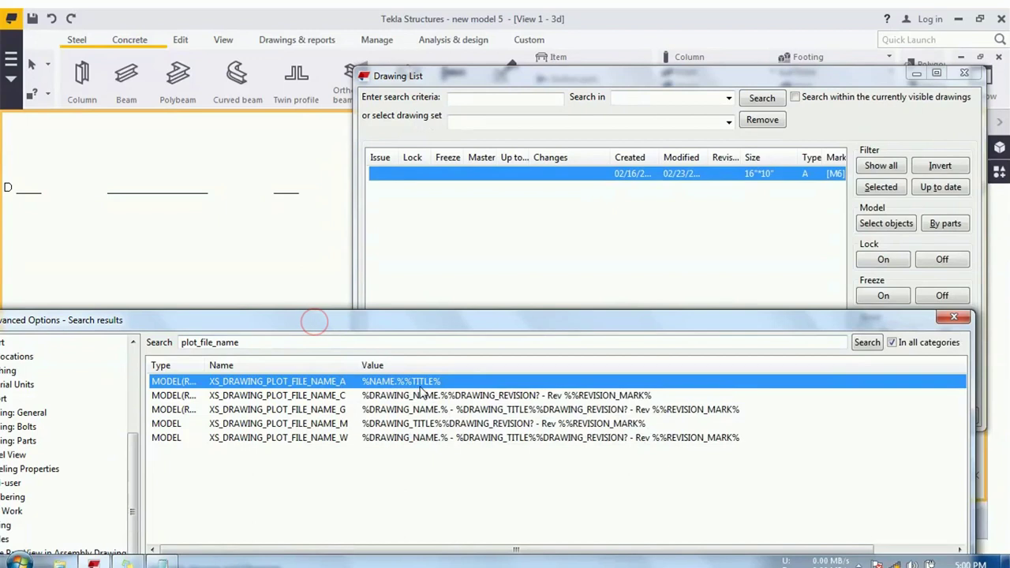
pyautogui.rightClick(573, 175)
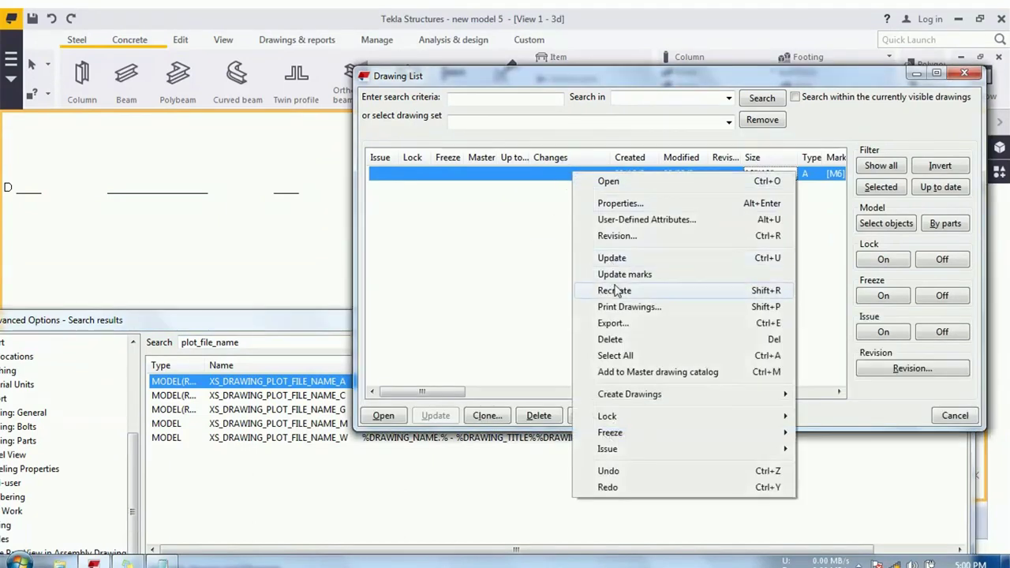
pyautogui.click(319, 331)
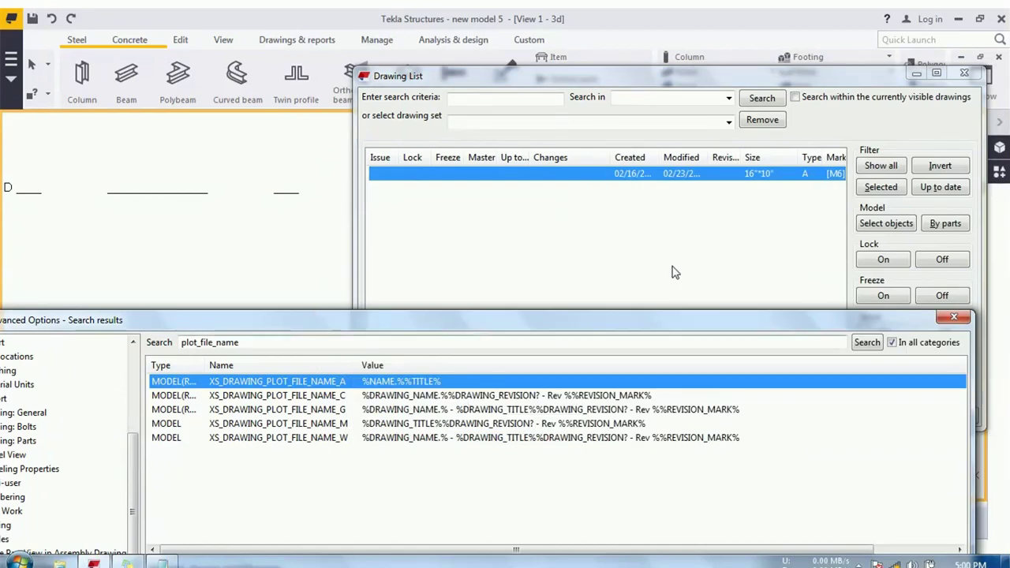
pyautogui.rightClick(660, 175)
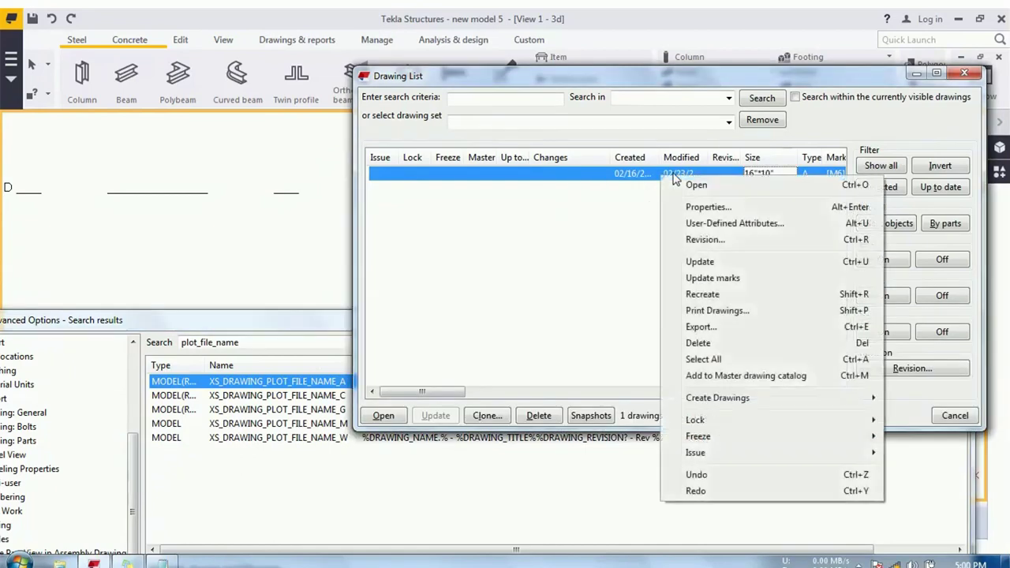
pyautogui.click(721, 206)
pyautogui.doubleClick(579, 101)
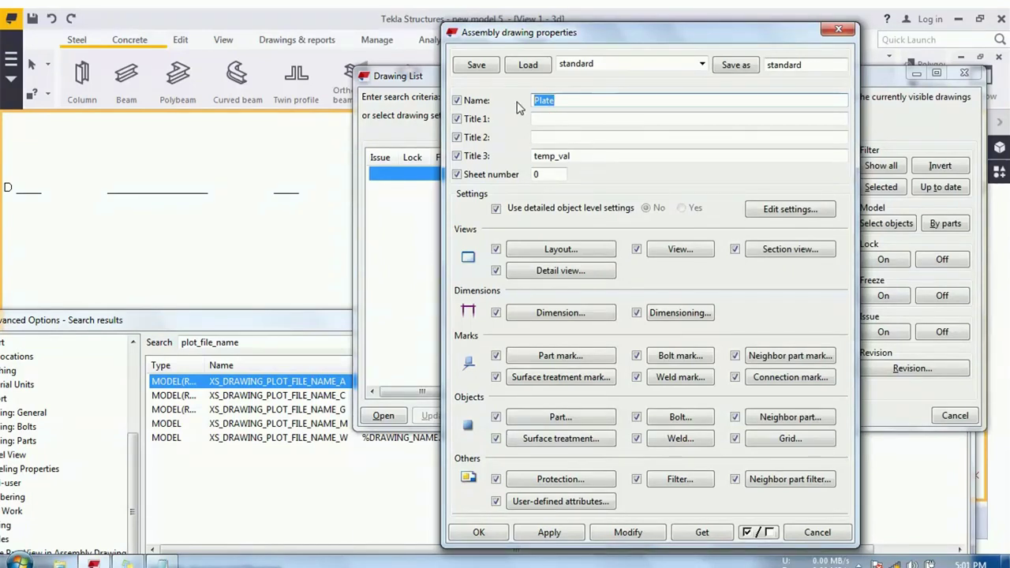
pyautogui.click(628, 533)
pyautogui.click(837, 30)
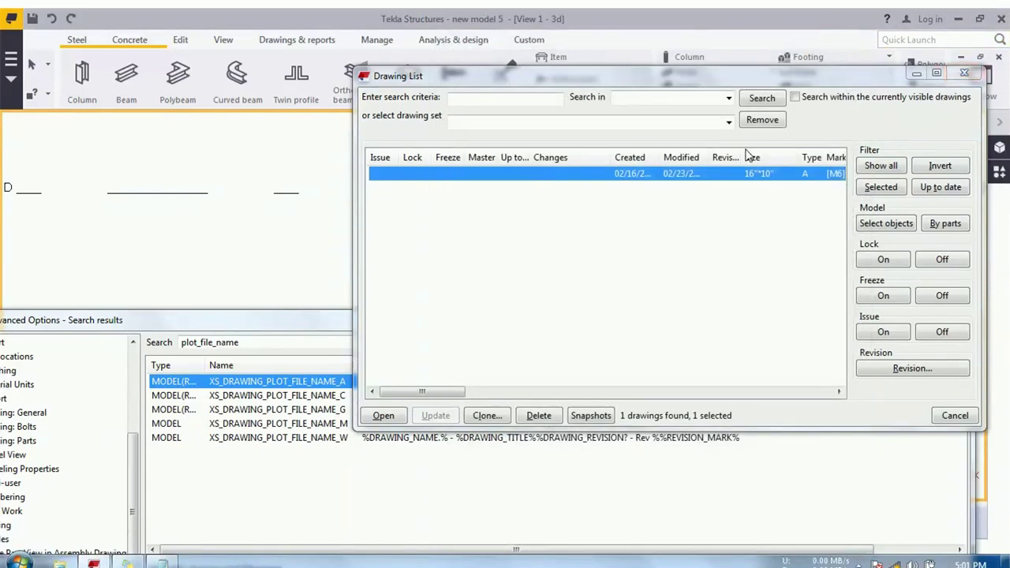
# - Confirm the print name M6Plate.pdf, then change the pattern to %NAME.%--%TITLE%
pyautogui.rightClick(710, 175)
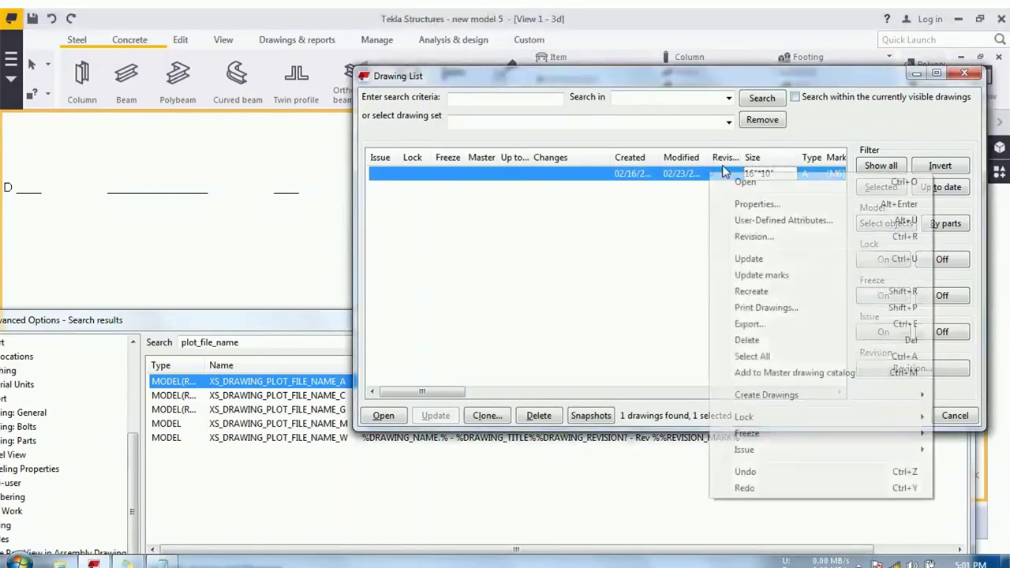
pyautogui.click(784, 308)
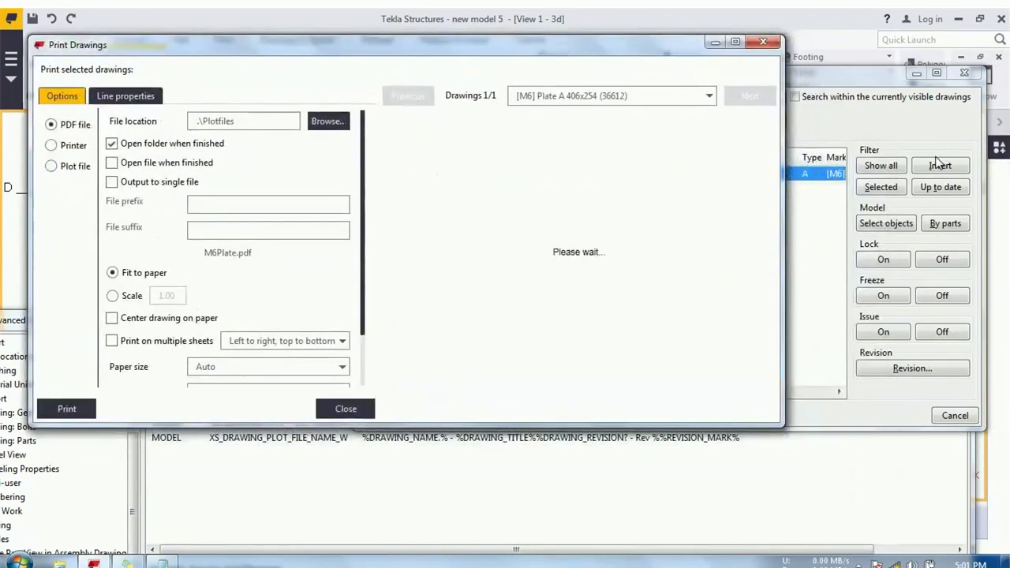
pyautogui.click(377, 376)
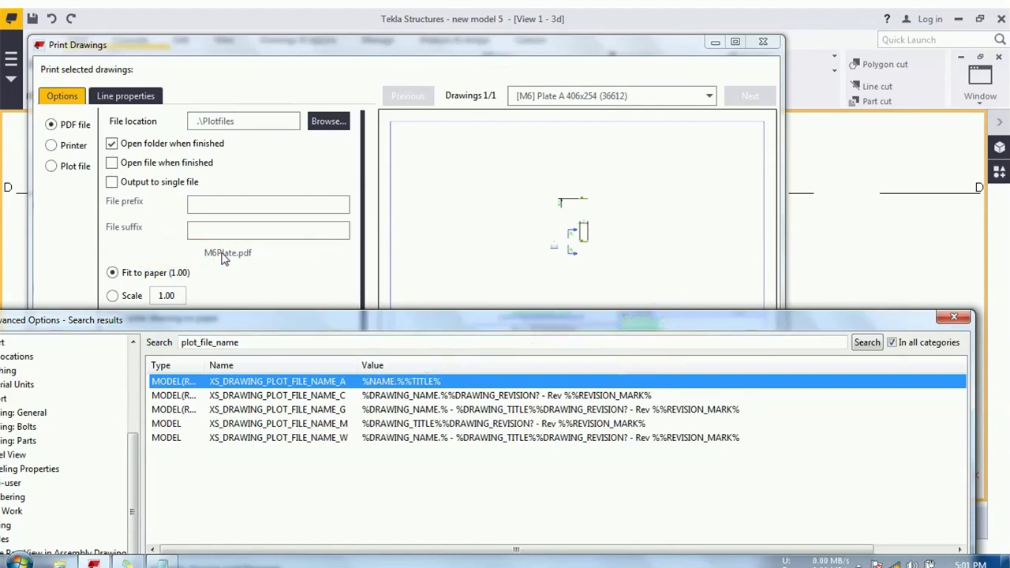
pyautogui.click(398, 381)
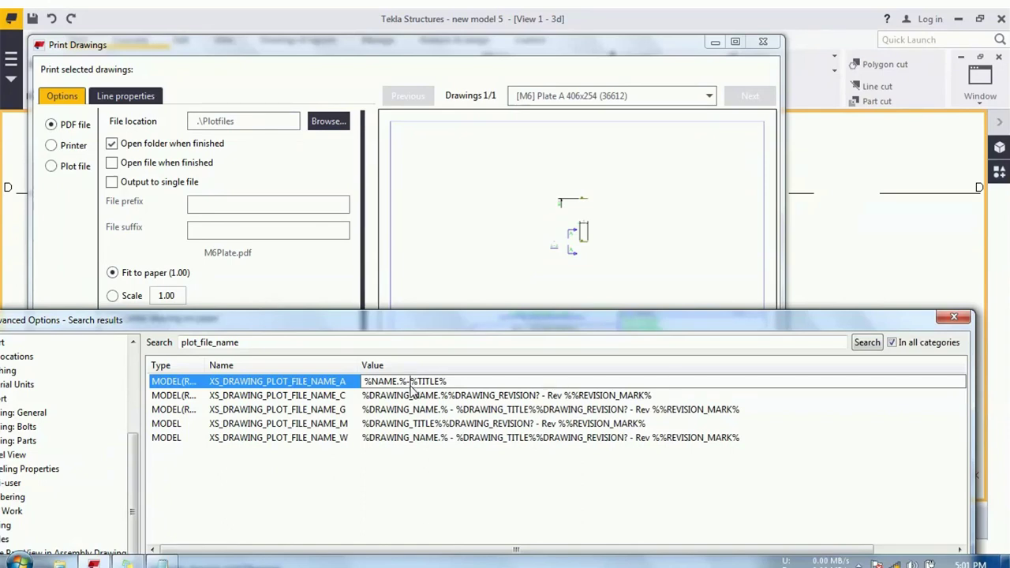
pyautogui.write('--')
# - Write %NAME.%--%TITLE% to options.txt, apply it, and close Print Drawings
pyautogui.moveTo(337, 333); pyautogui.dragTo(392, 195)
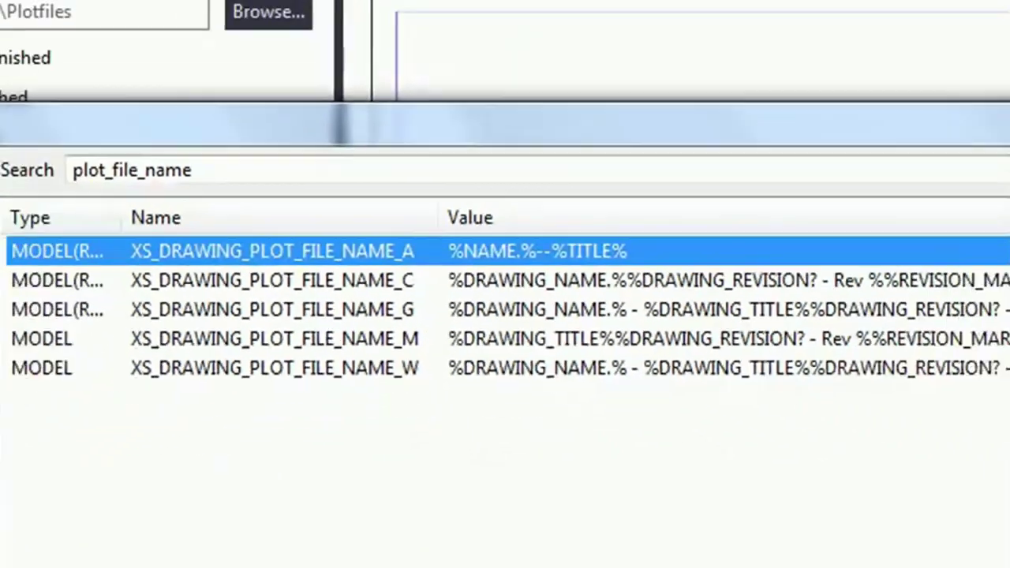
pyautogui.click(146, 497)
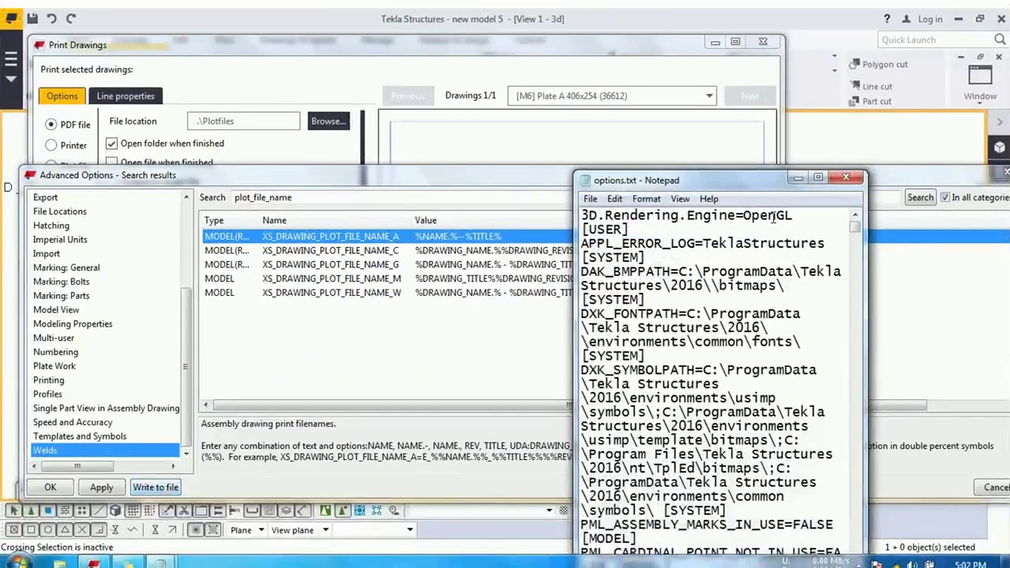
pyautogui.click(864, 175)
pyautogui.click(96, 489)
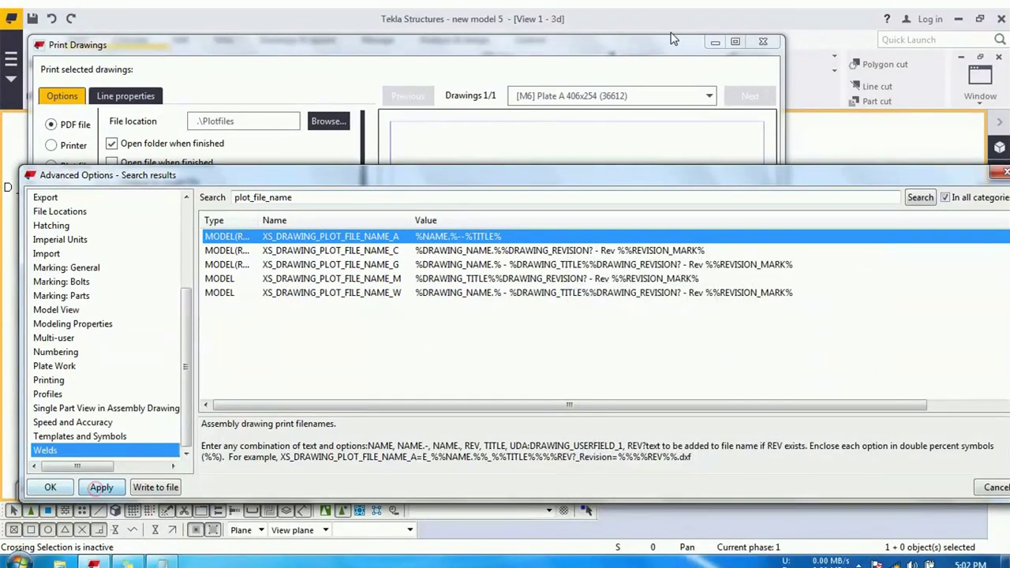
pyautogui.click(747, 41)
pyautogui.click(753, 39)
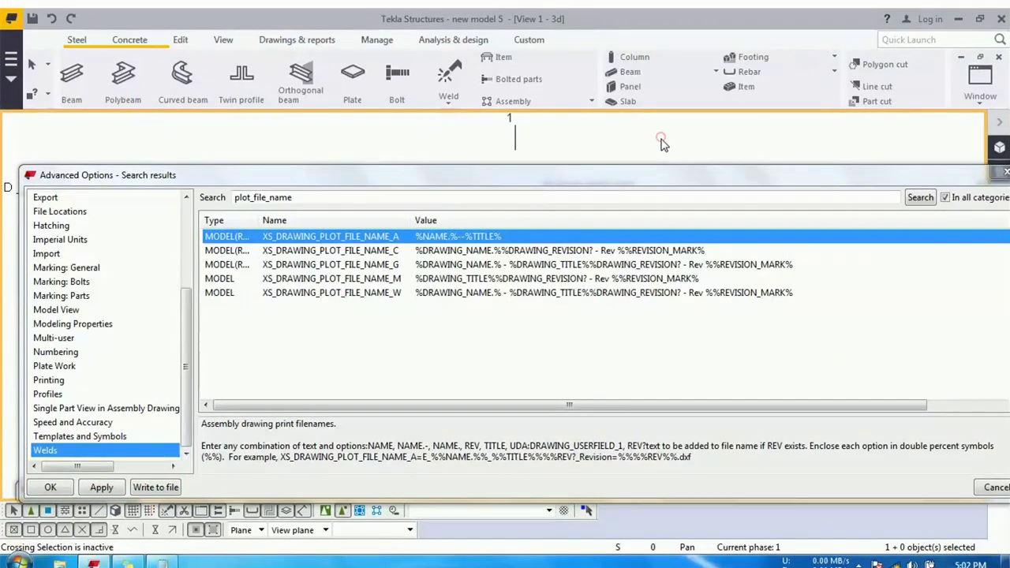
# - Reprint the drawing from the Drawing List to see the name M6--Plate.pdf
pyautogui.click(660, 139)
pyautogui.hotkey('ctrl', 'l')
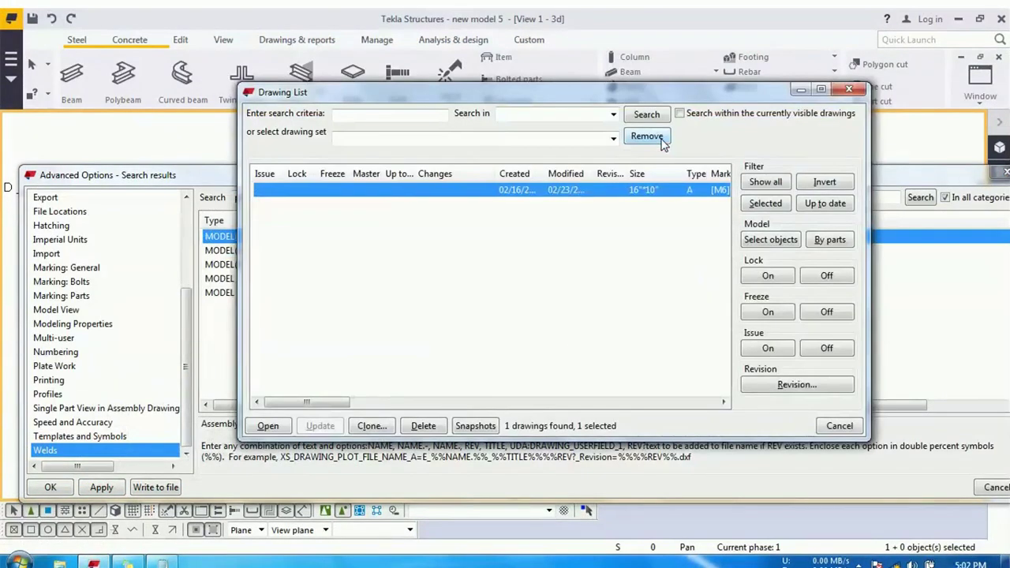
pyautogui.rightClick(556, 194)
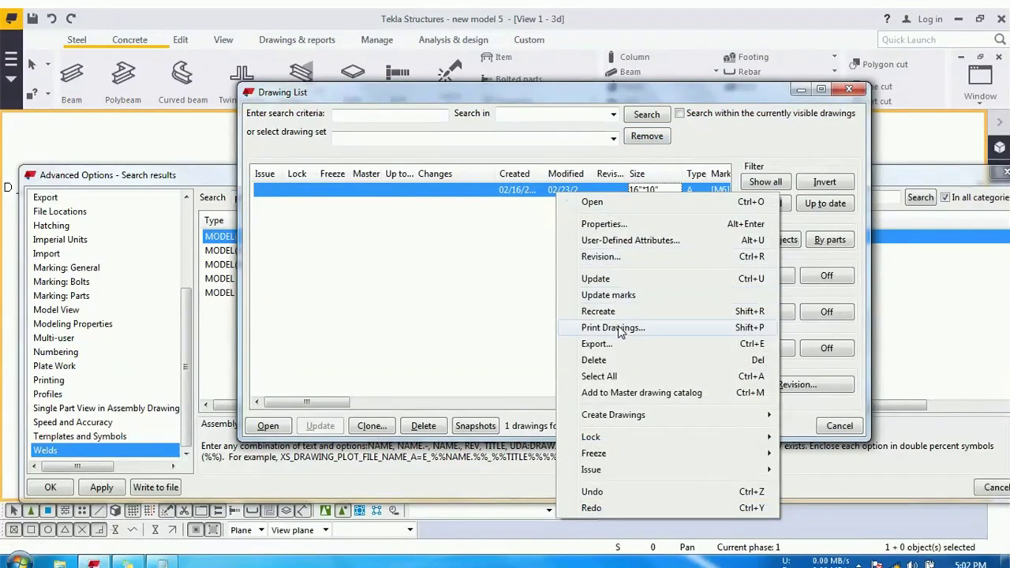
pyautogui.click(619, 329)
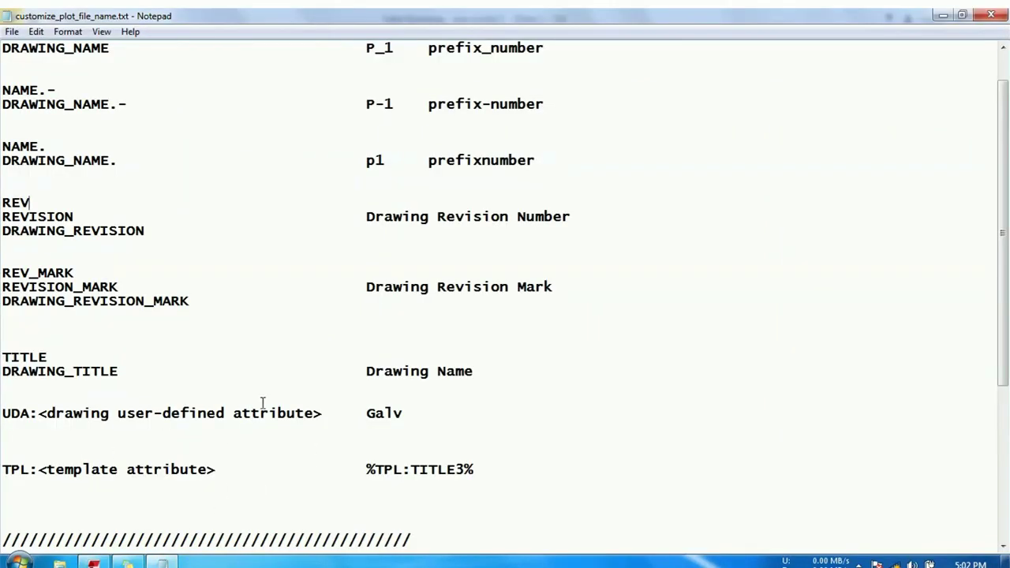
# - Copy the UDA attribute line from the notes and start editing XS_DRAWING_PLOT_FILE_NAME_A
pyautogui.scroll(-5, 326, 411)
pyautogui.moveTo(326, 202); pyautogui.dragTo(2, 206)
pyautogui.rightClick(11, 203)
pyautogui.click(48, 253)
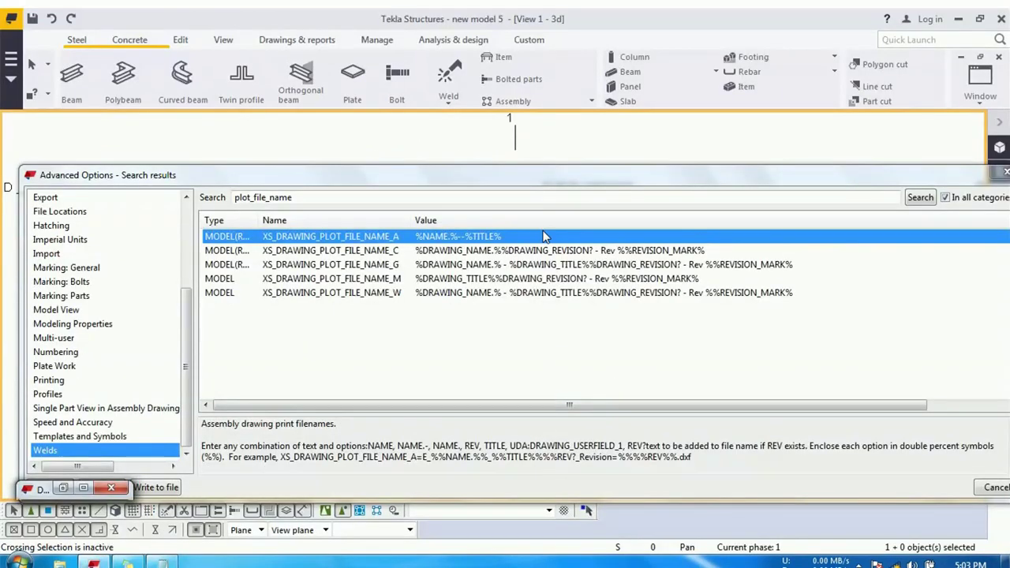
pyautogui.click(542, 234)
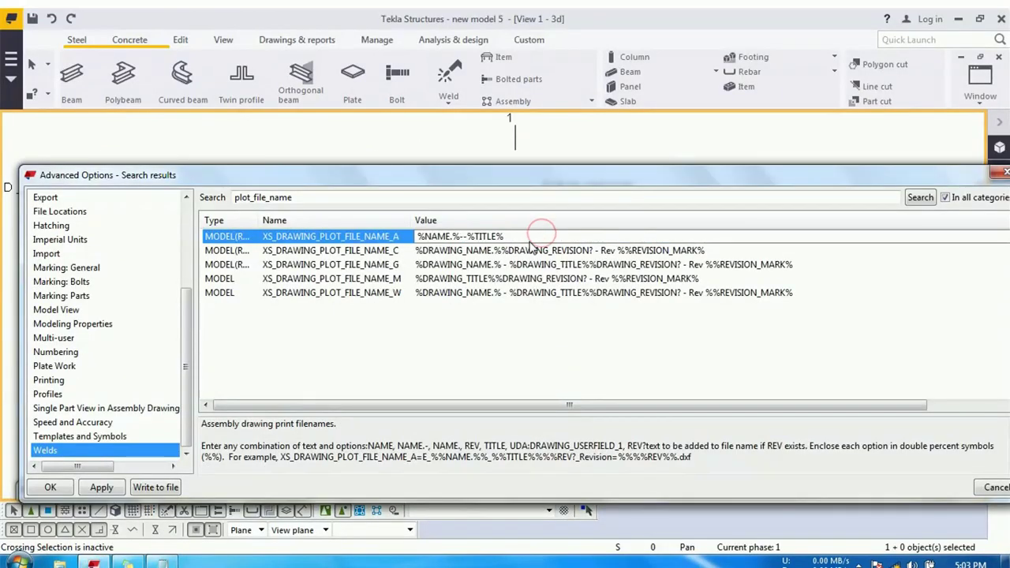
# - Paste the UDA placeholder after %TITLE% and add % before it, giving %UDA:<drawing user-defined attribute>%
pyautogui.hotkey('ctrl', 'v')
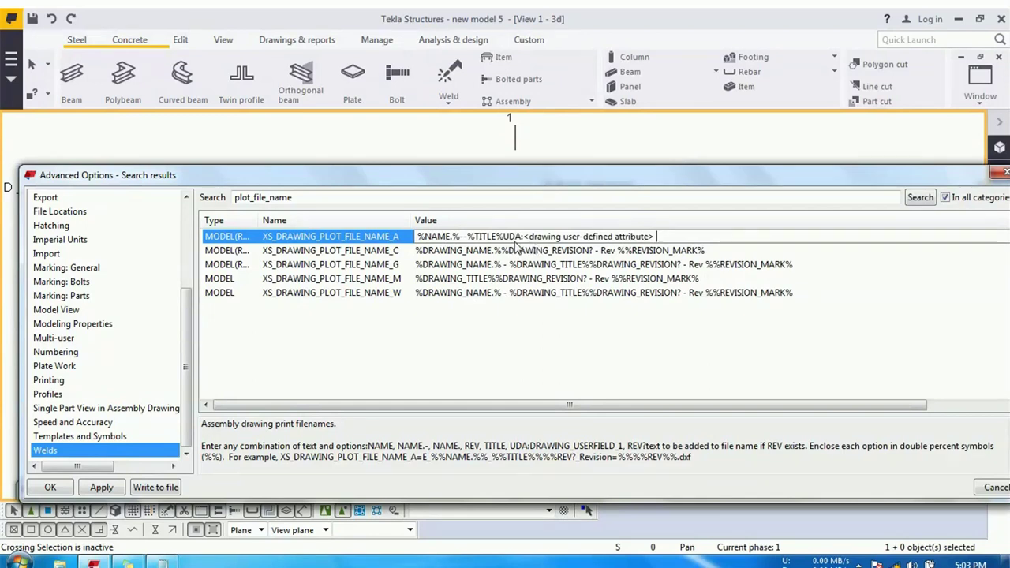
pyautogui.click(505, 237)
pyautogui.write('%')
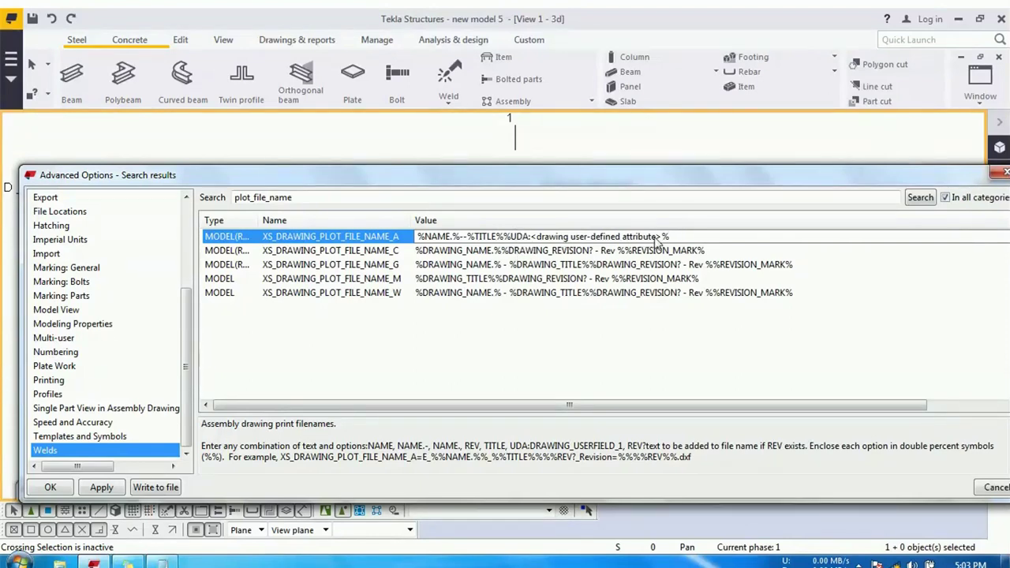
pyautogui.moveTo(661, 240); pyautogui.dragTo(532, 239)
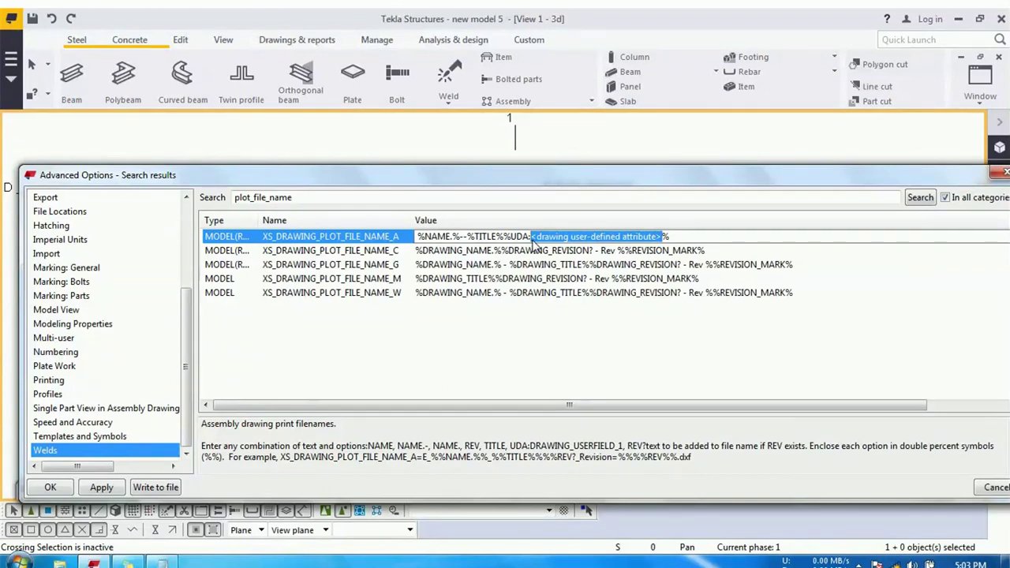
pyautogui.hotkey('shift', 'Home')
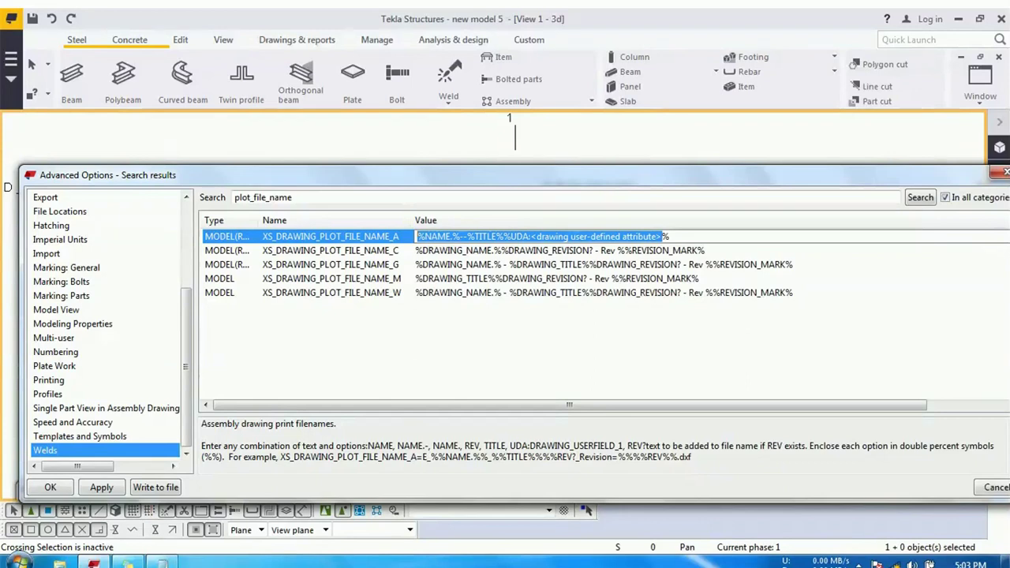
pyautogui.moveTo(93, 561)
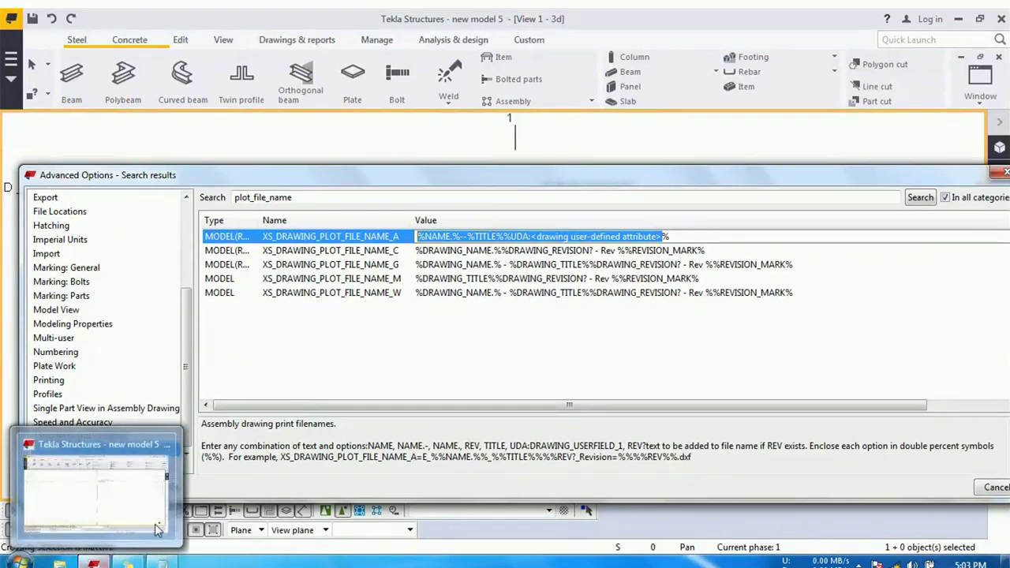
pyautogui.moveTo(510, 176); pyautogui.dragTo(436, 357)
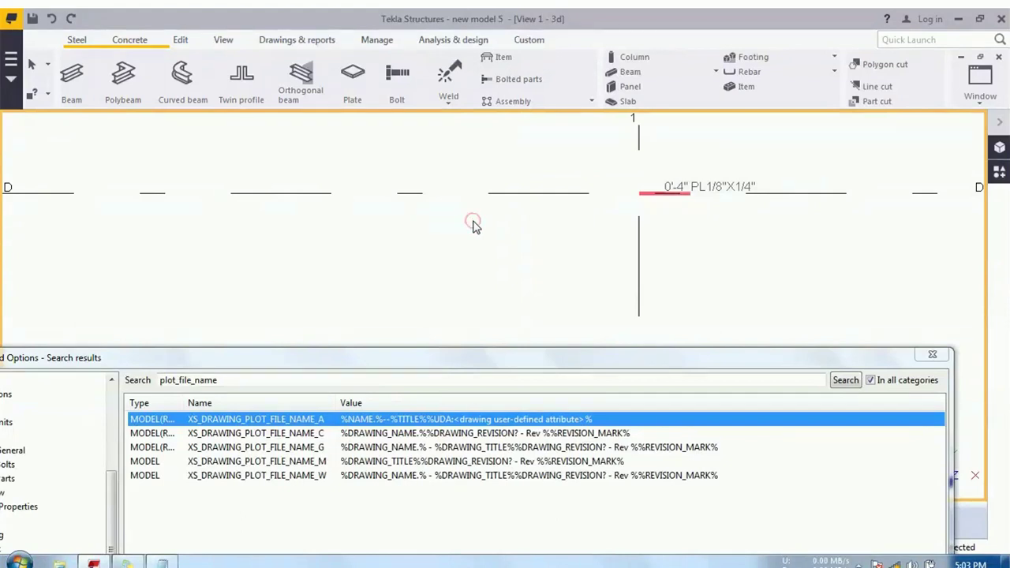
# - Confirm in the drawing's User-Defined Attributes that Drawing User Field 1 reads Galv
pyautogui.rightClick(589, 194)
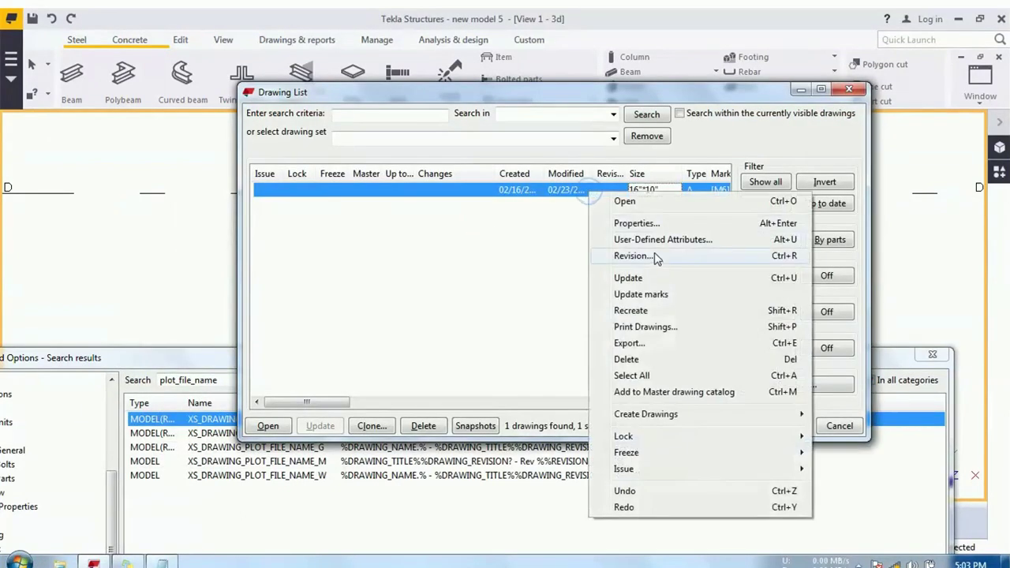
pyautogui.click(659, 239)
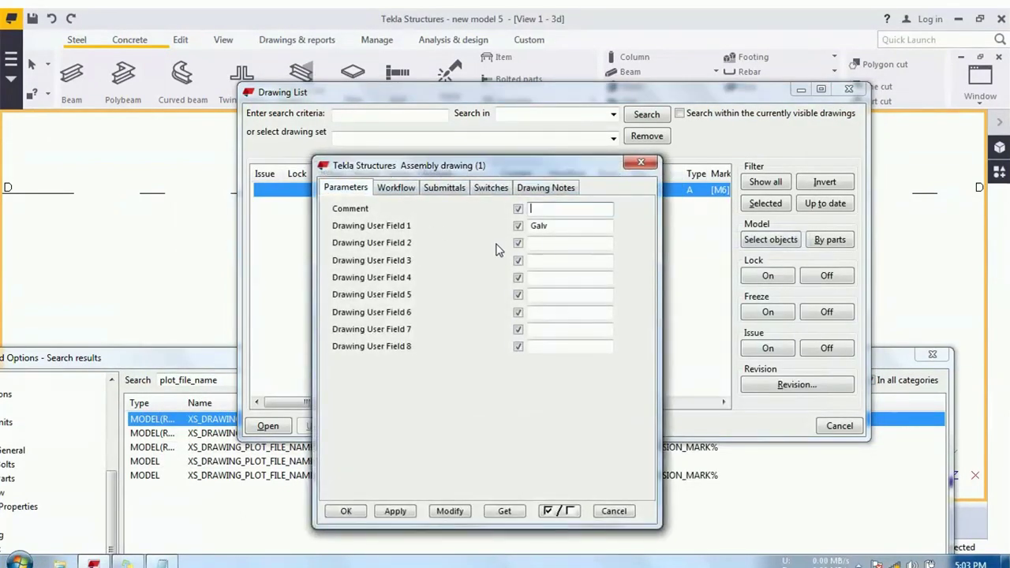
pyautogui.doubleClick(556, 229)
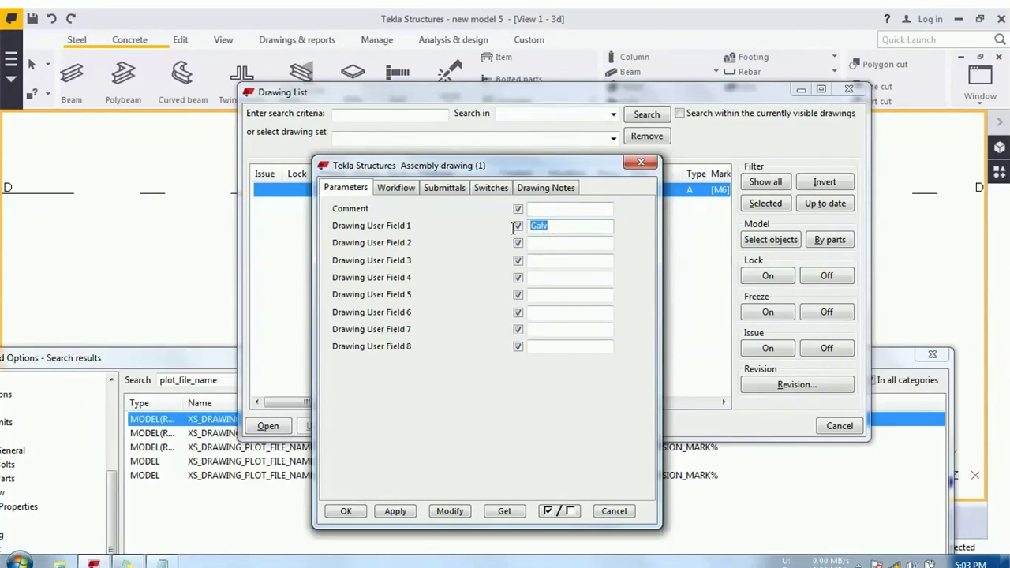
pyautogui.click(640, 163)
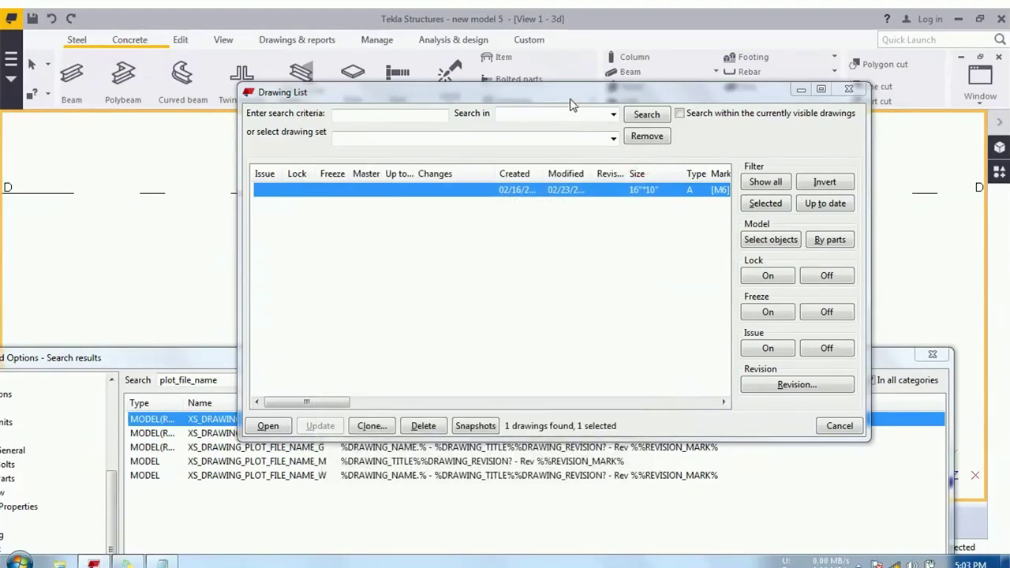
pyautogui.moveTo(569, 103); pyautogui.dragTo(556, 33)
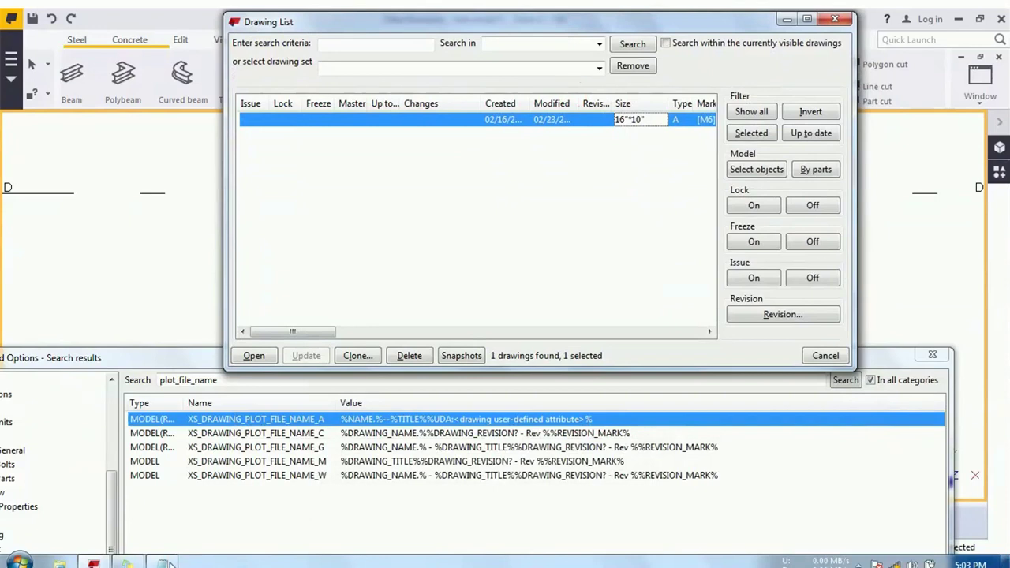
pyautogui.click(166, 562)
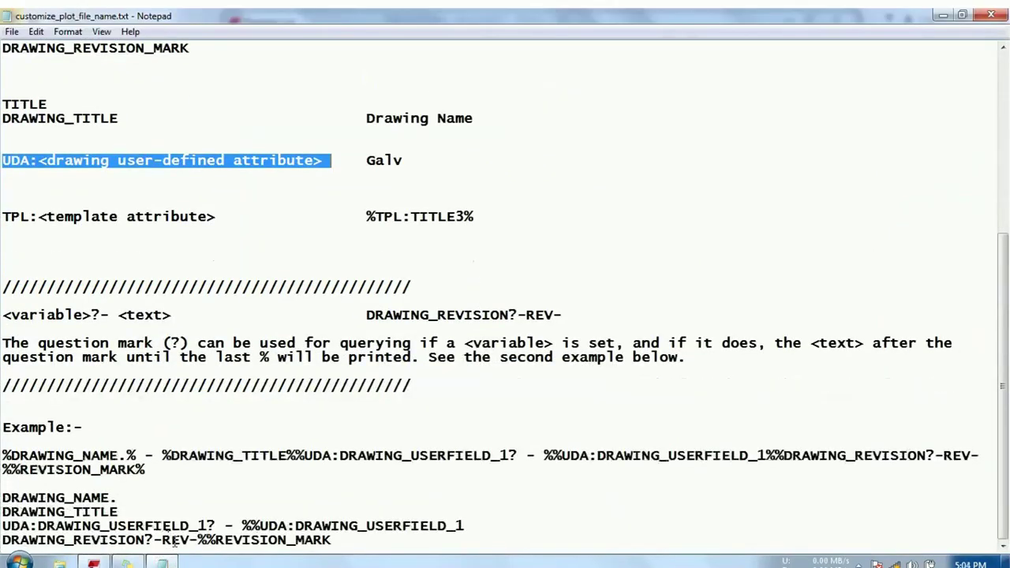
# - Copy DRAWING_USERFIELD_1 from the example line in the Notepad notes
pyautogui.moveTo(212, 525); pyautogui.dragTo(47, 525)
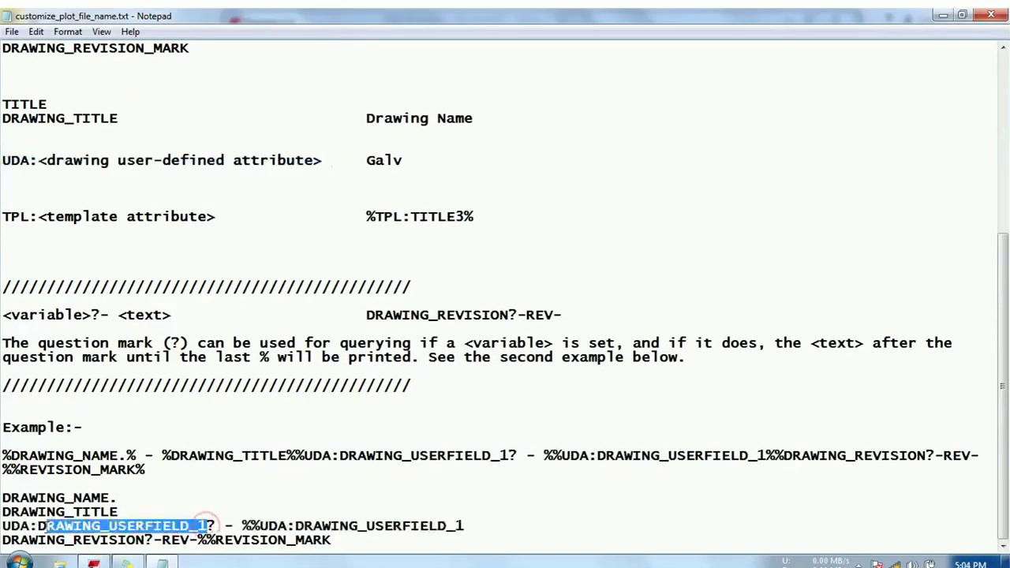
pyautogui.rightClick(41, 527)
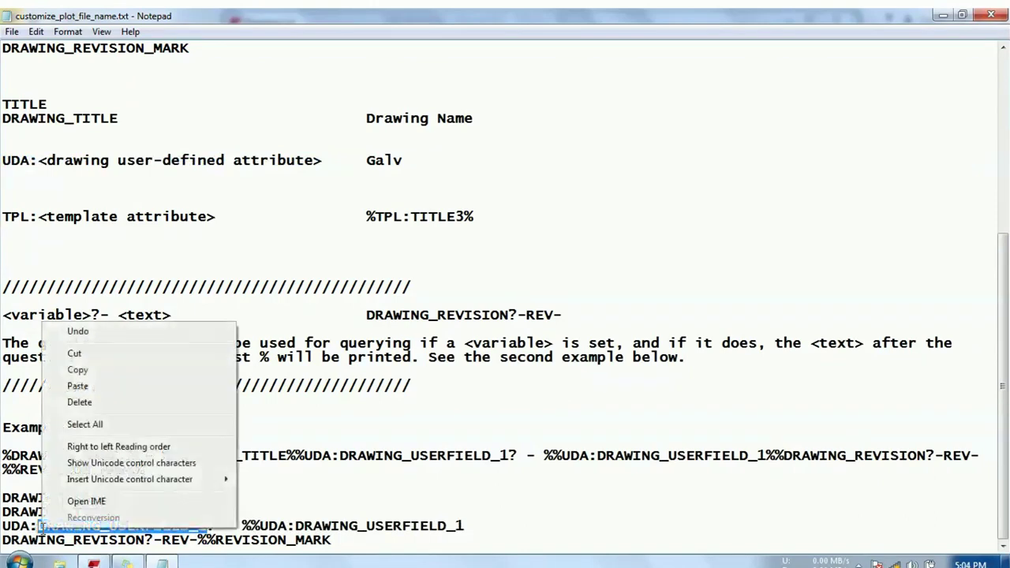
pyautogui.click(102, 371)
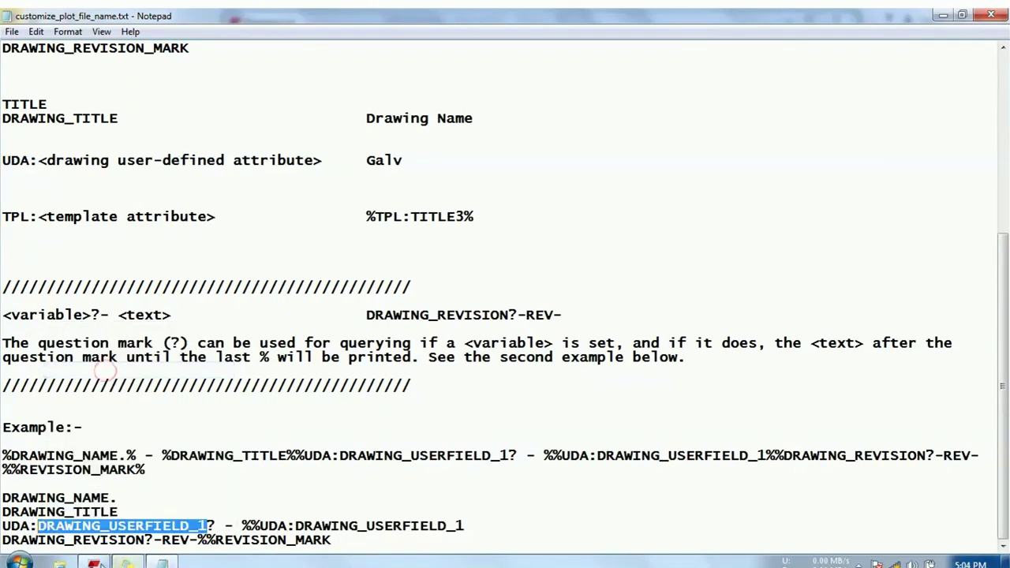
pyautogui.click(94, 563)
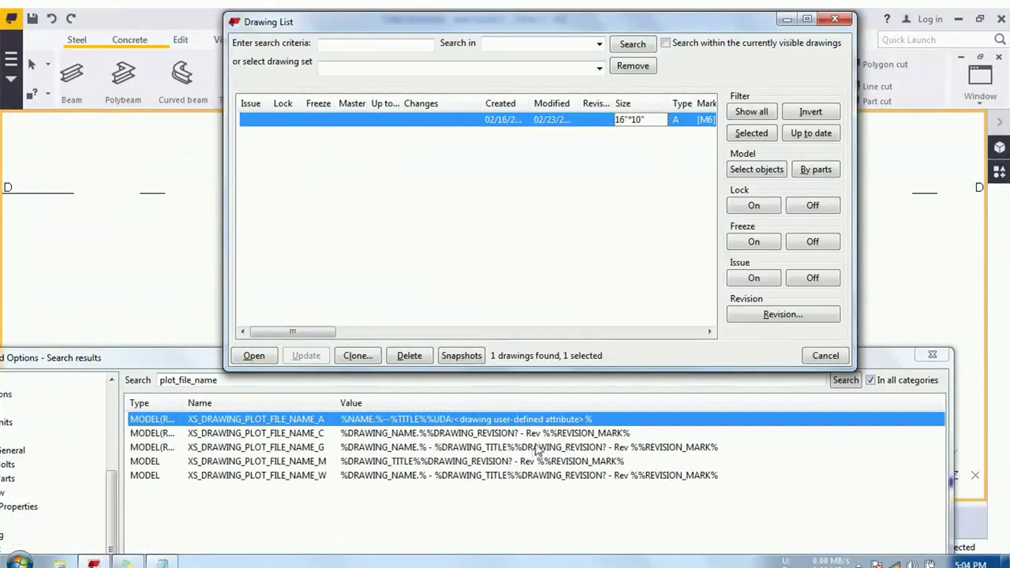
# - Replace the <drawing user-defined attribute> placeholder in the A value with DRAWING_USERFIELD_1
pyautogui.click(584, 419)
pyautogui.moveTo(589, 419)
pyautogui.mouseDown()
pyautogui.moveTo(556, 432)
pyautogui.moveTo(458, 426)
pyautogui.mouseUp()
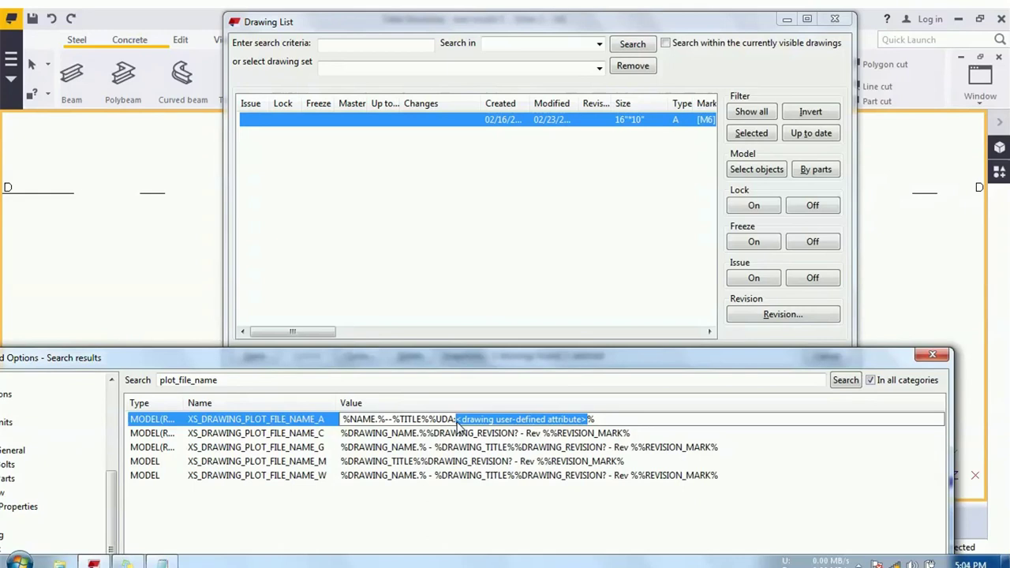
pyautogui.rightClick(458, 424)
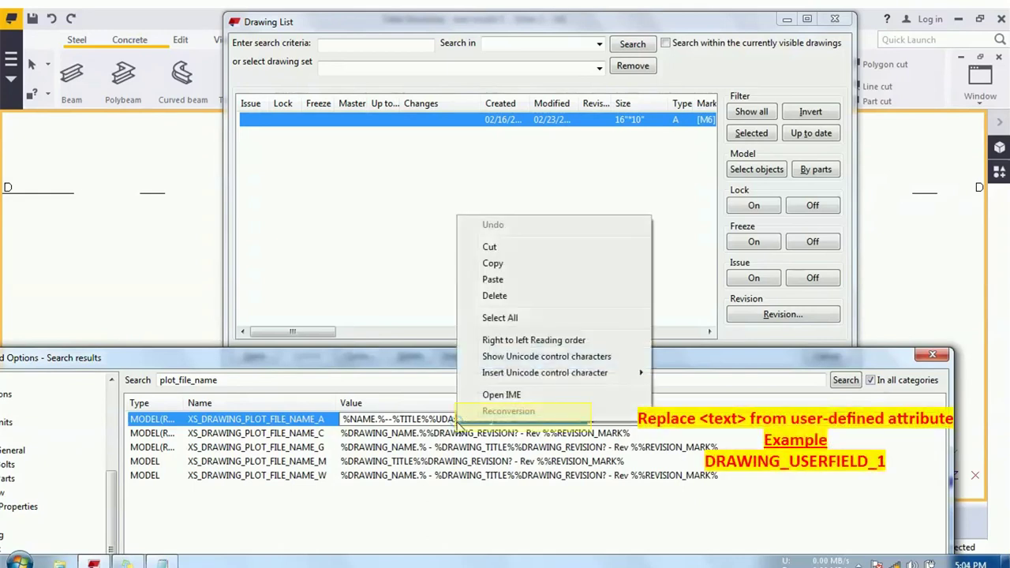
pyautogui.click(494, 280)
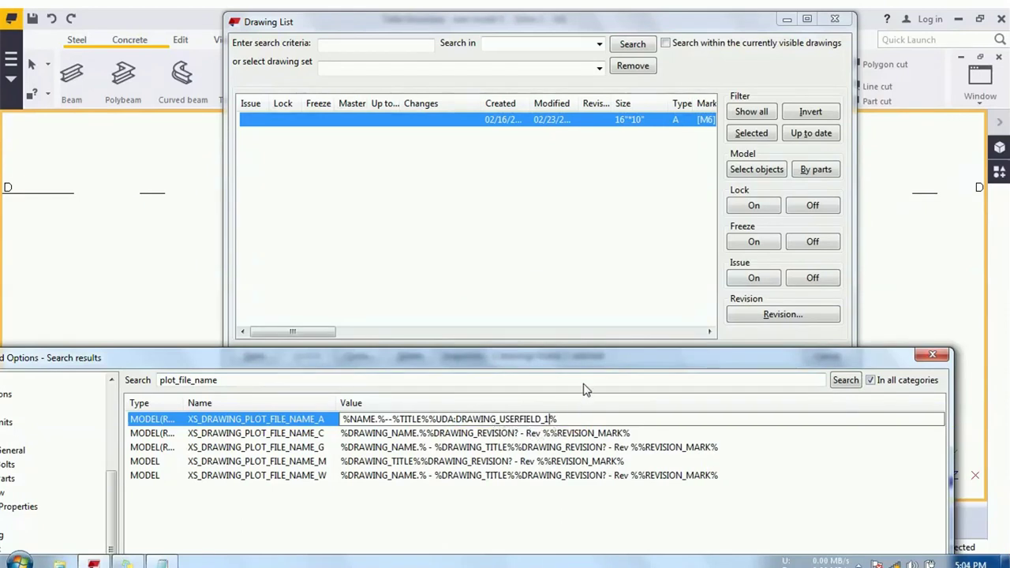
# - Write the updated plot file name setting to options.txt
pyautogui.doubleClick(585, 359)
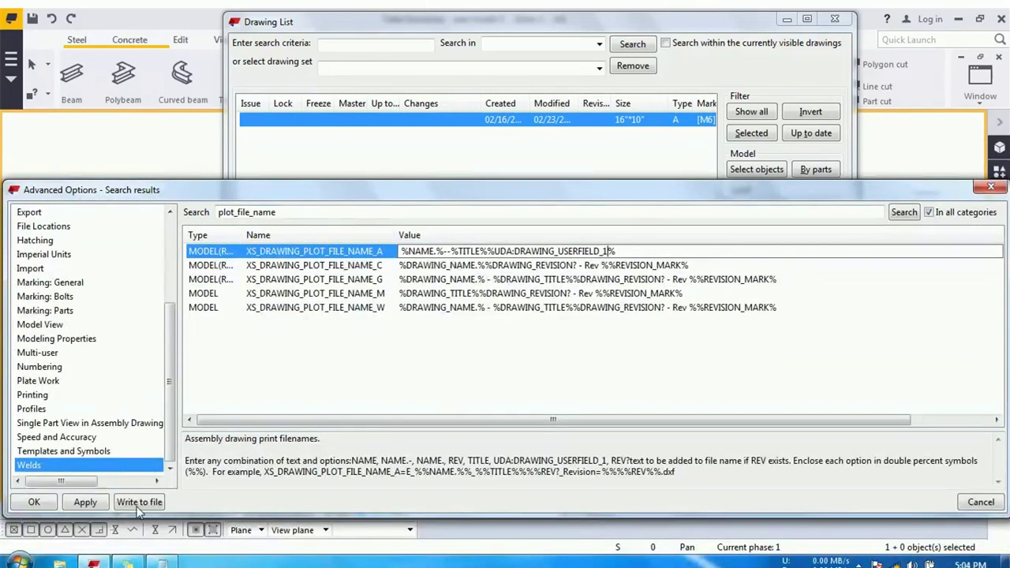
pyautogui.click(139, 501)
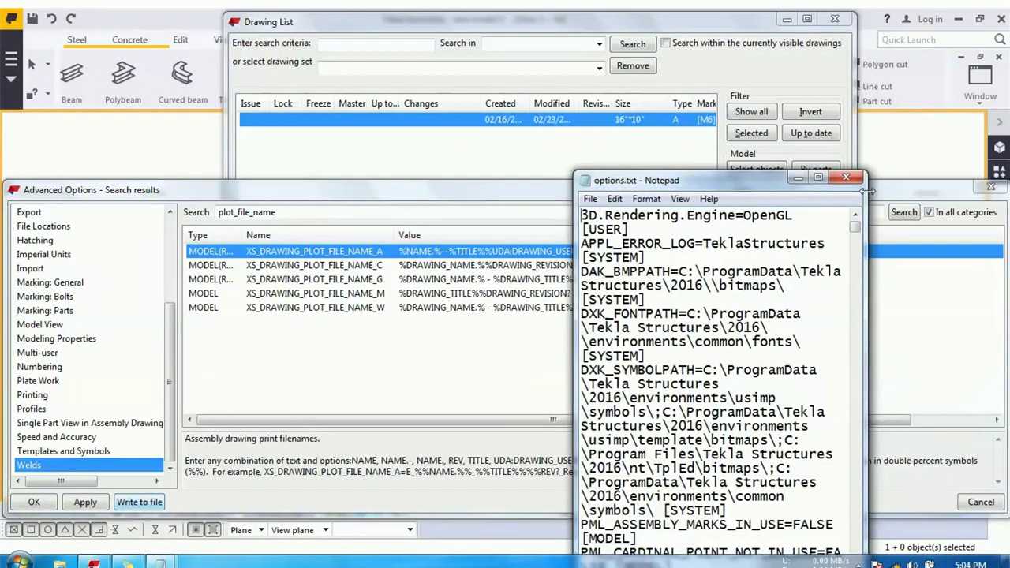
pyautogui.click(846, 176)
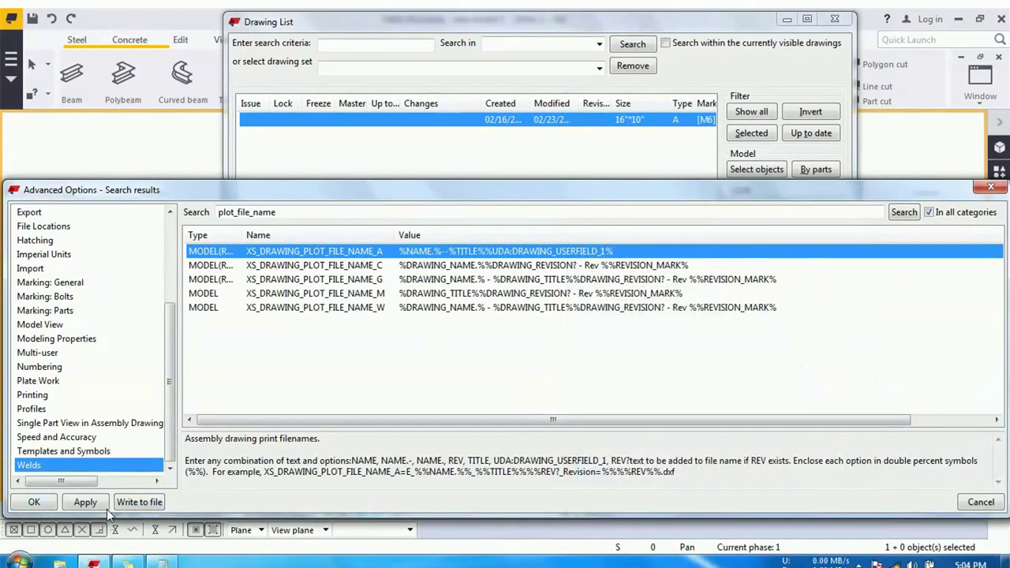
# - Open Print Drawings for the listed drawing, which names the file M6--PlateGalv .pdf
pyautogui.click(655, 107)
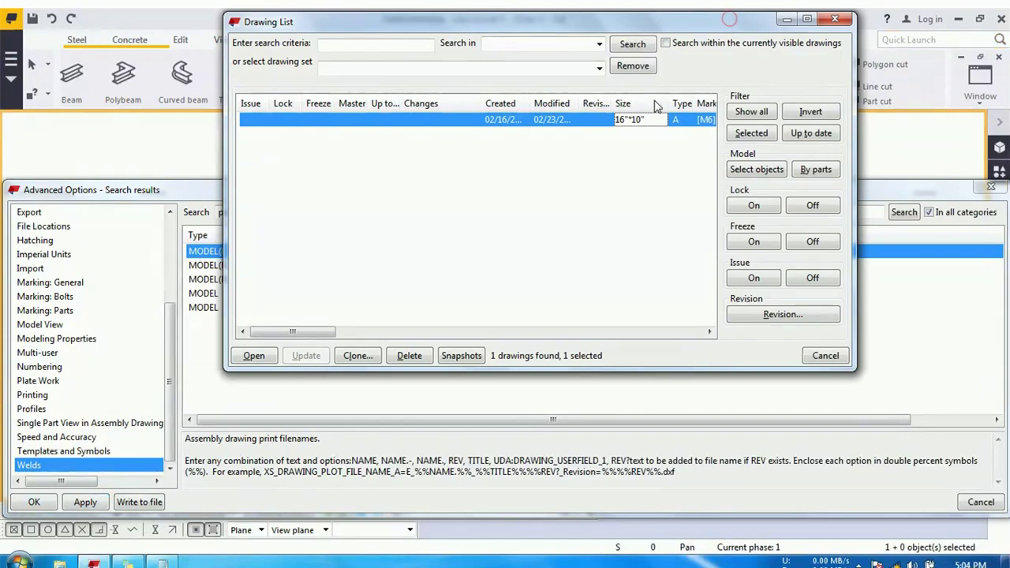
pyautogui.rightClick(644, 119)
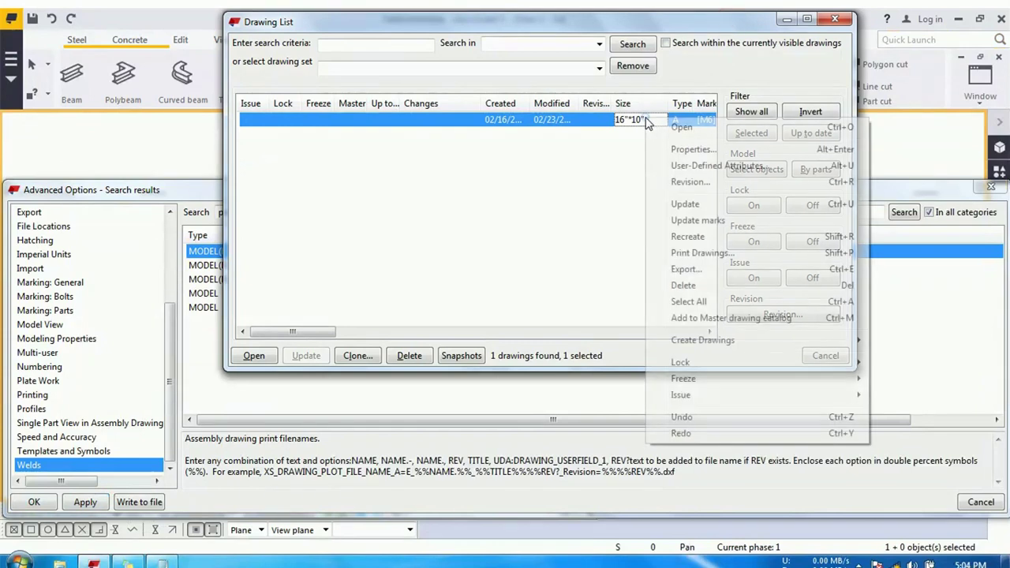
pyautogui.click(702, 252)
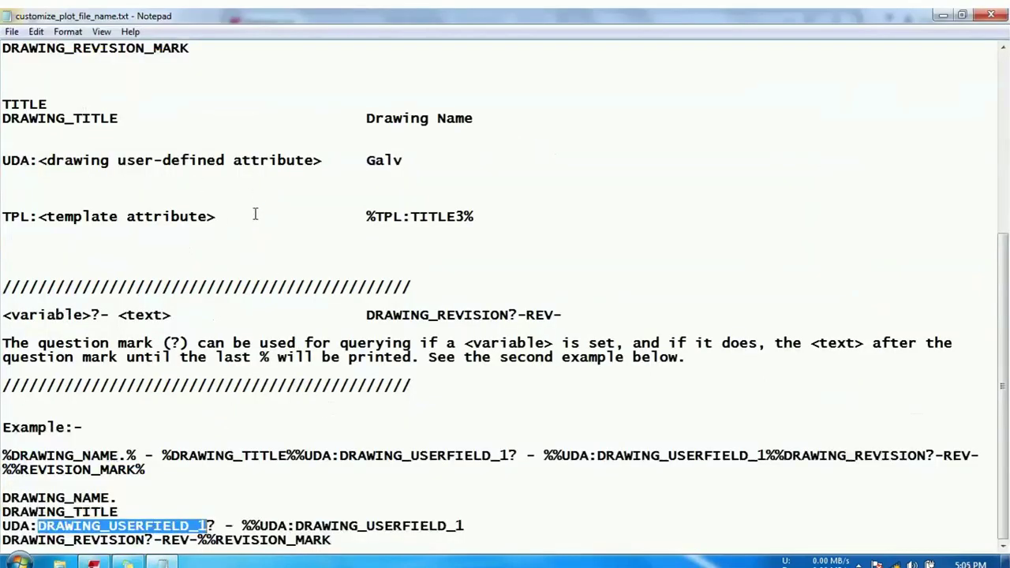
# - Copy the TPL:<template attribute> line from the Notepad notes
pyautogui.moveTo(228, 222); pyautogui.dragTo(21, 208)
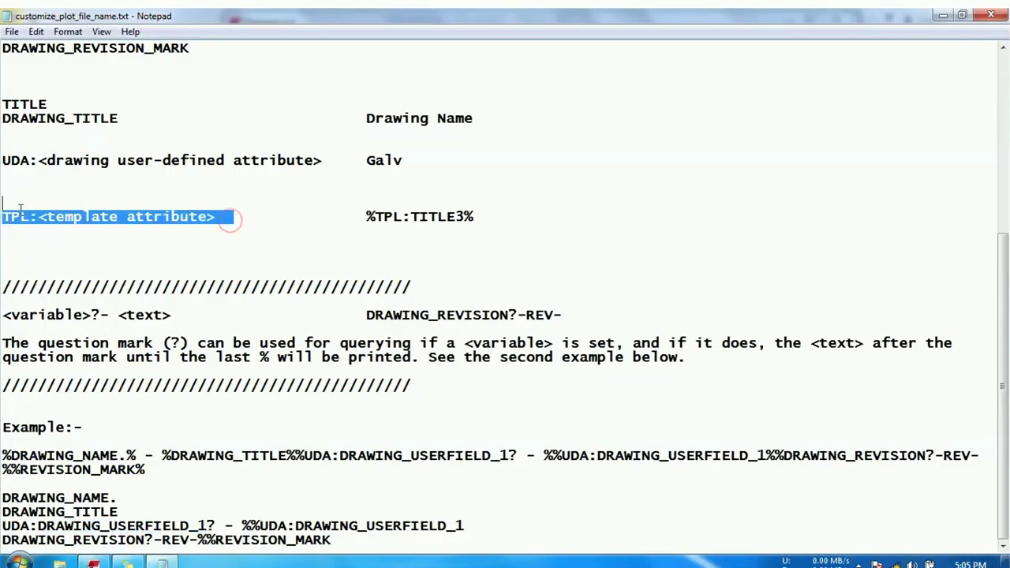
pyautogui.rightClick(12, 213)
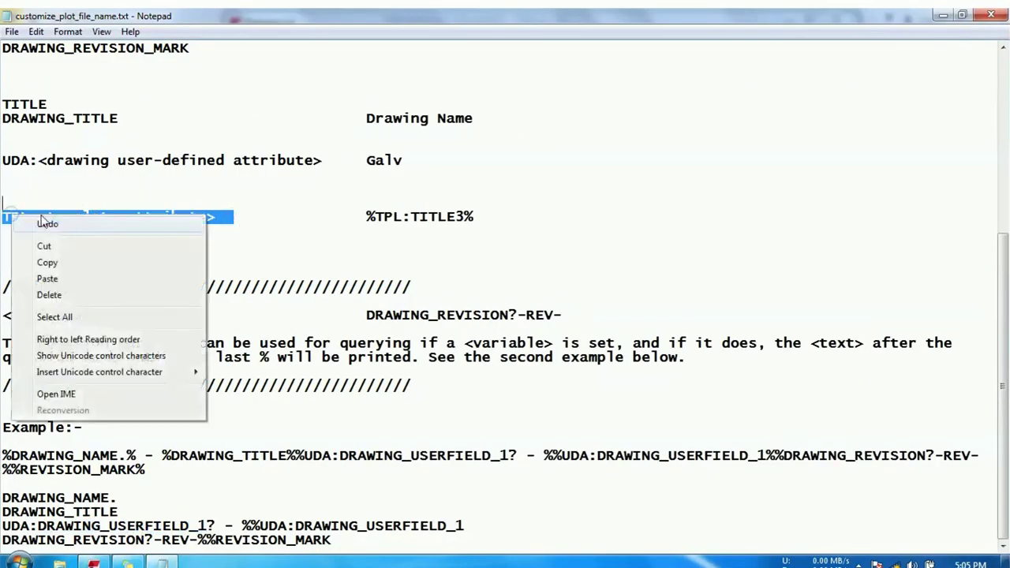
pyautogui.click(67, 263)
# - Paste TPL:<template attribute> at the end of the XS_DRAWING_PLOT_FILE_NAME_A value and type %%
pyautogui.hotkey('alt', 'Tab')
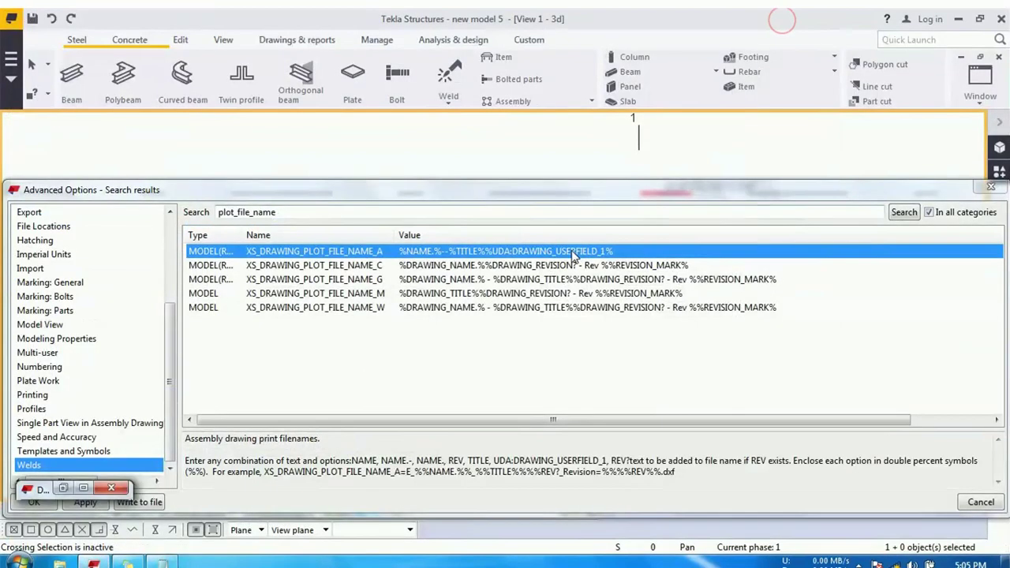
pyautogui.click(571, 251)
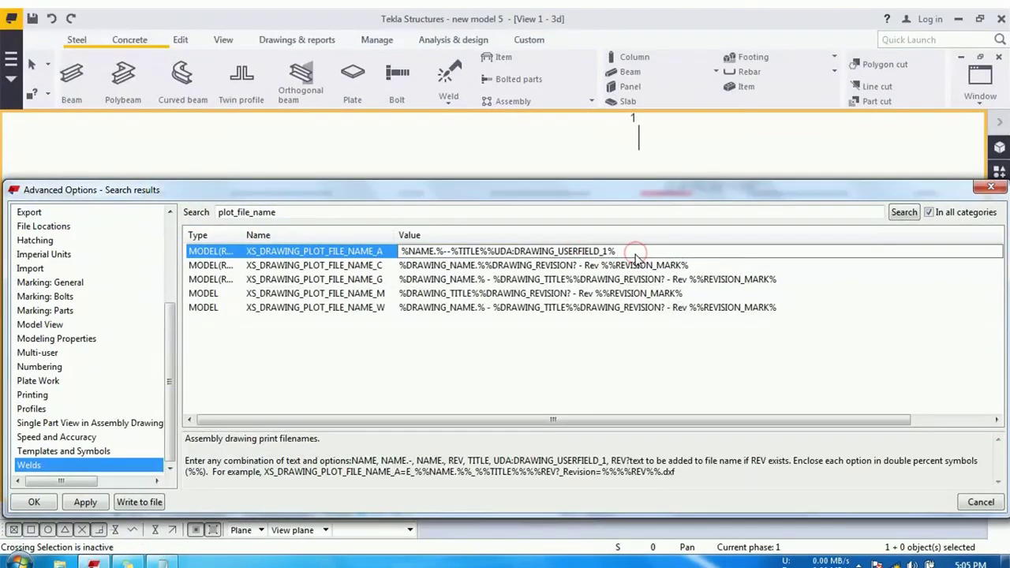
pyautogui.click(618, 251)
pyautogui.click(623, 254)
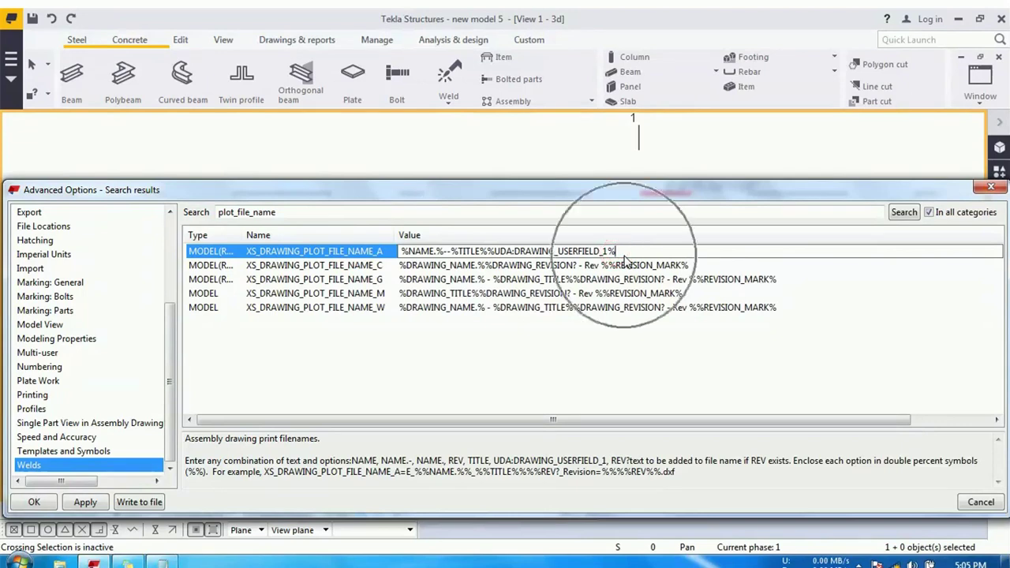
pyautogui.rightClick(623, 259)
pyautogui.click(671, 319)
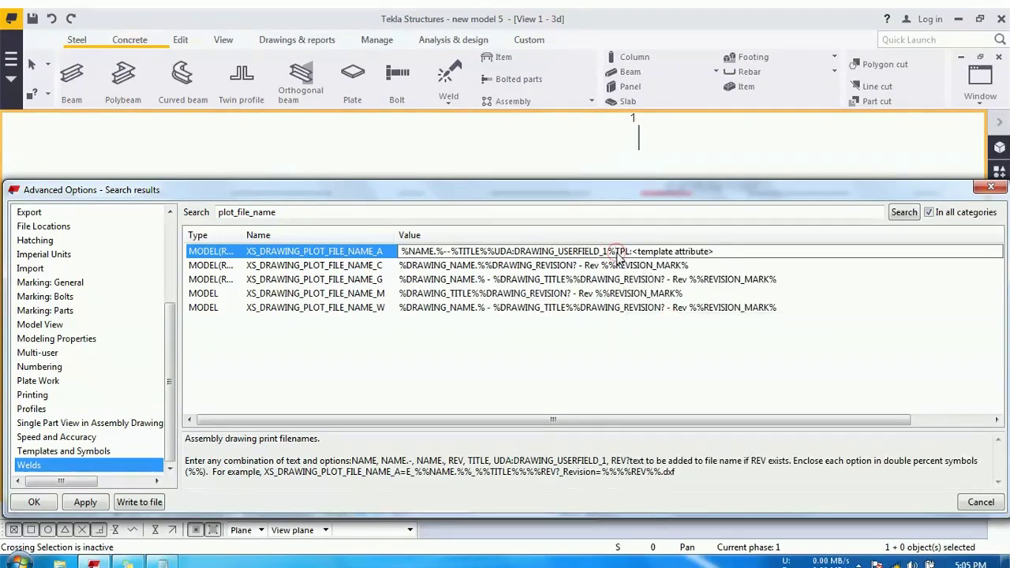
pyautogui.write('%')
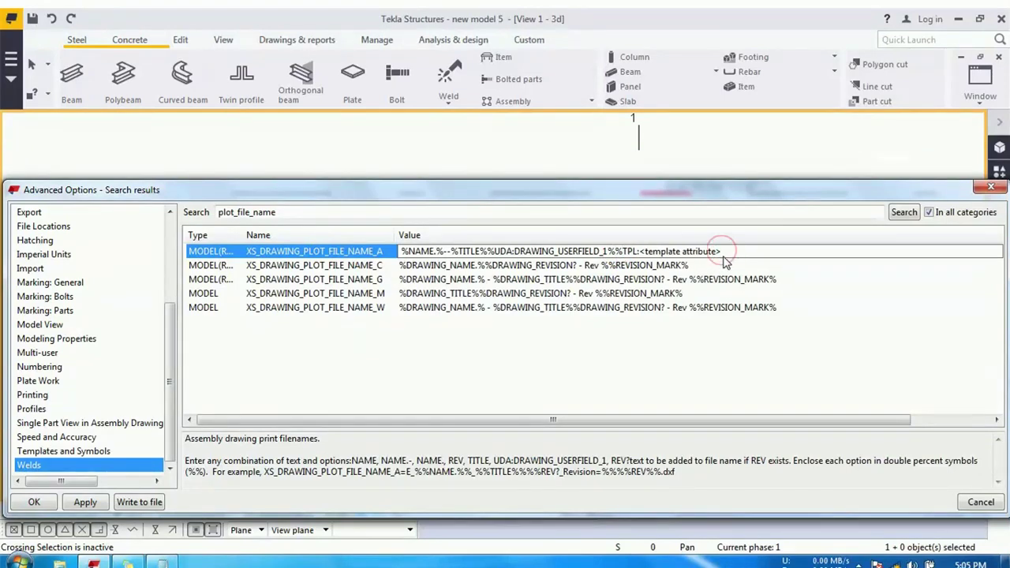
pyautogui.write('%')
# - Correct the value ending to <template attribute>% and close the notes file
pyautogui.press('BackSpace')
pyautogui.write('>')
pyautogui.click(125, 562)
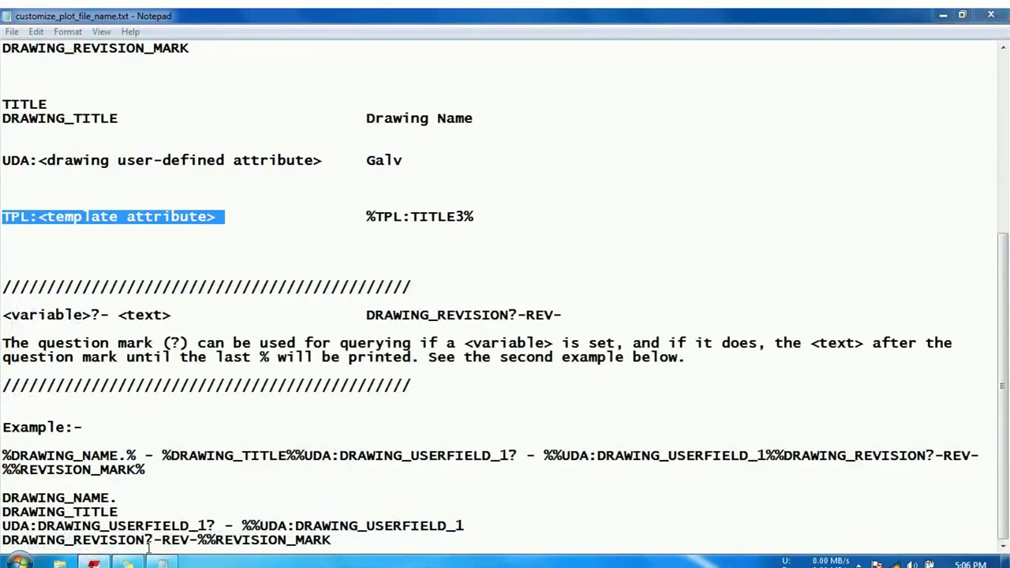
pyautogui.click(992, 16)
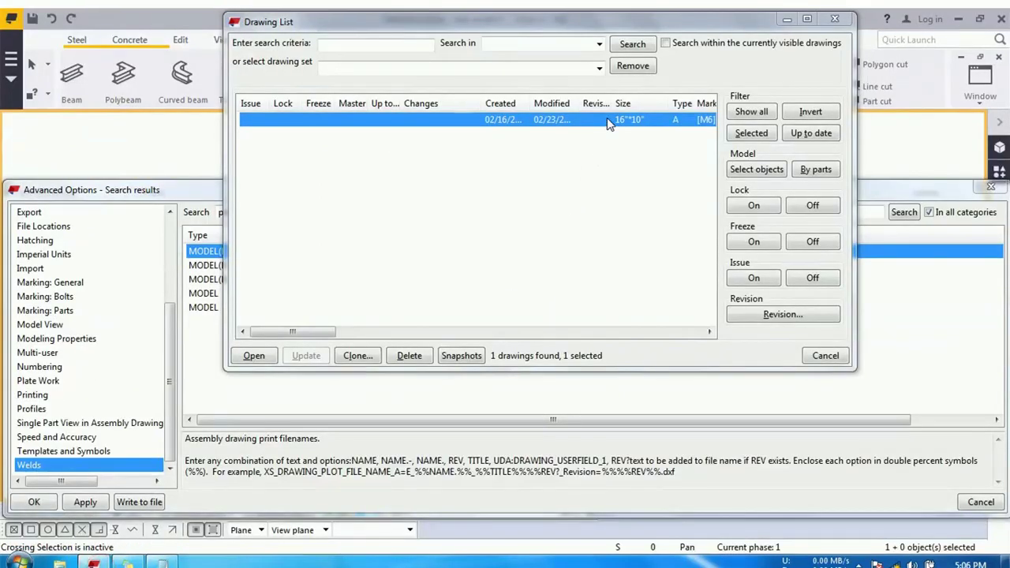
# - Check in the drawing's properties that Title 3 reads temp_val, closing without changes
pyautogui.rightClick(607, 124)
pyautogui.click(659, 153)
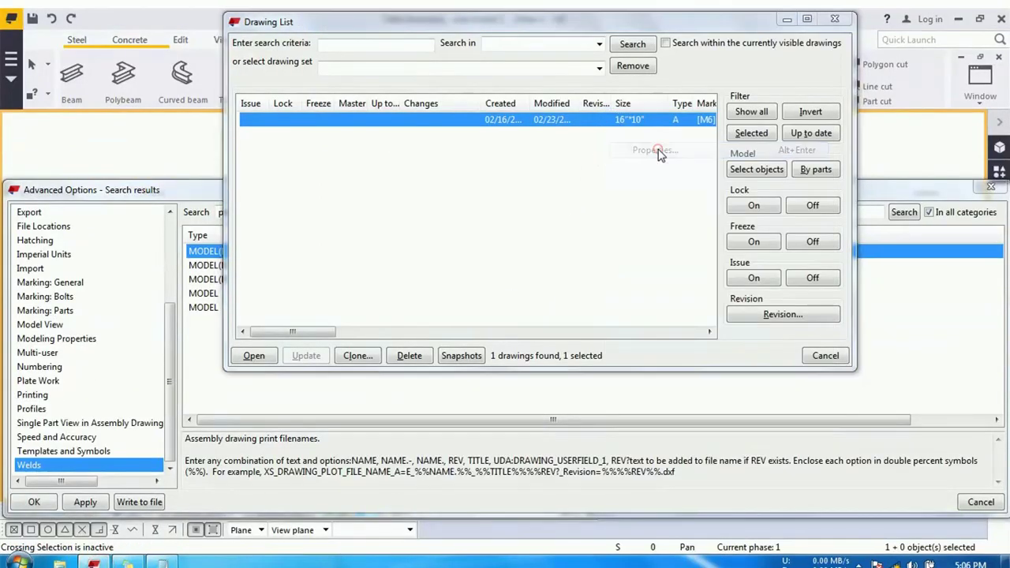
pyautogui.doubleClick(550, 155)
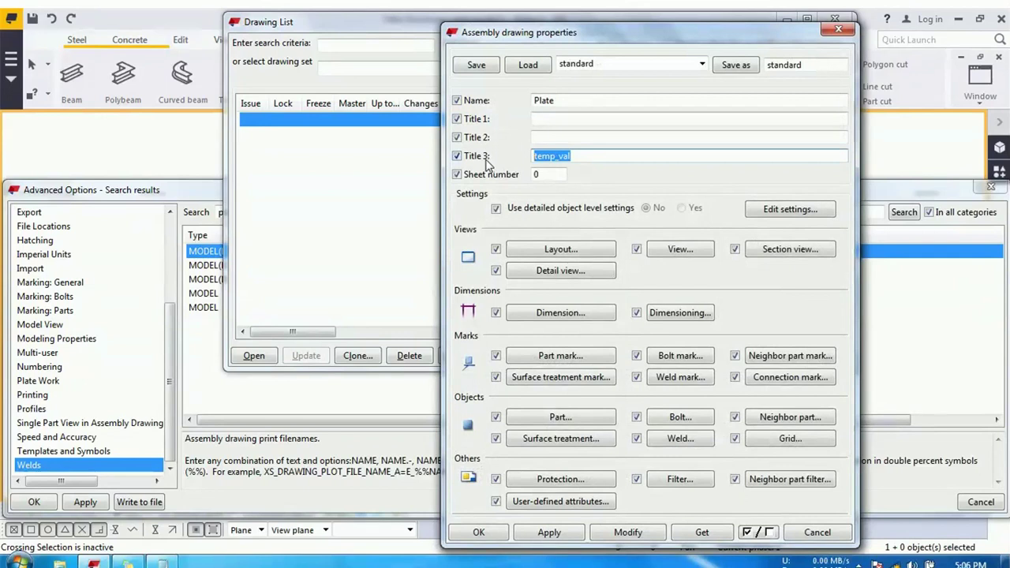
pyautogui.click(582, 157)
pyautogui.doubleClick(582, 156)
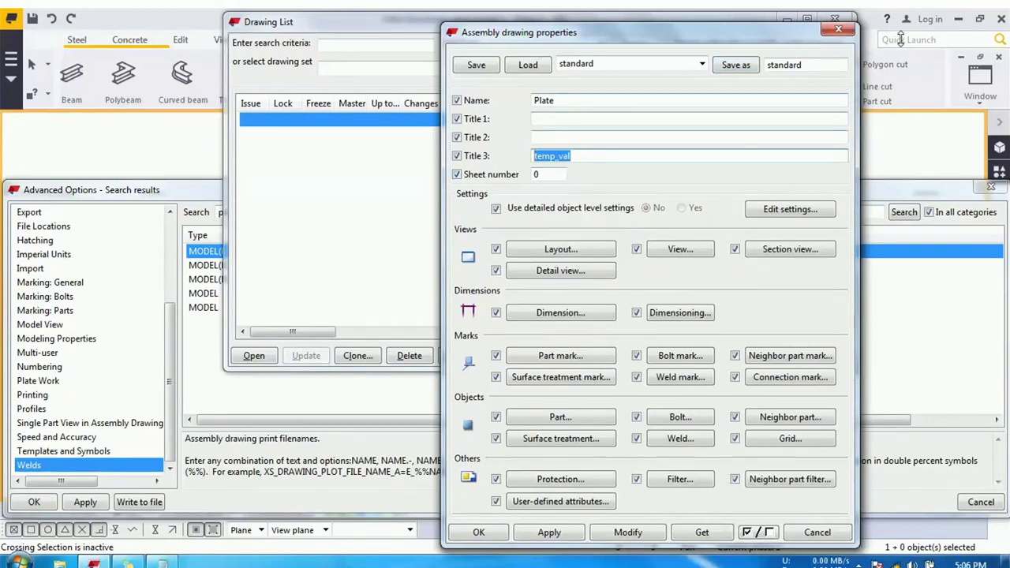
pyautogui.click(839, 31)
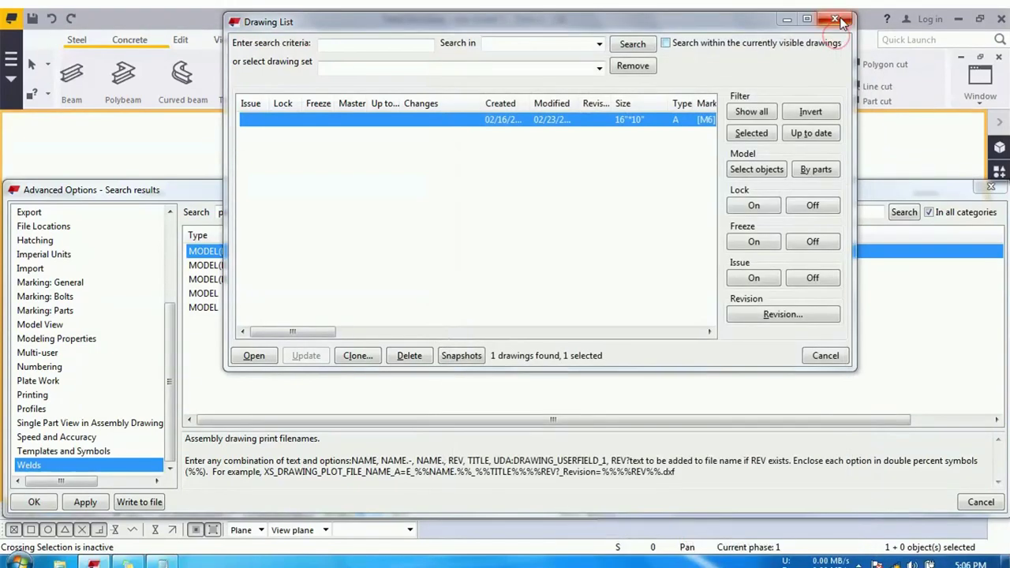
pyautogui.click(788, 20)
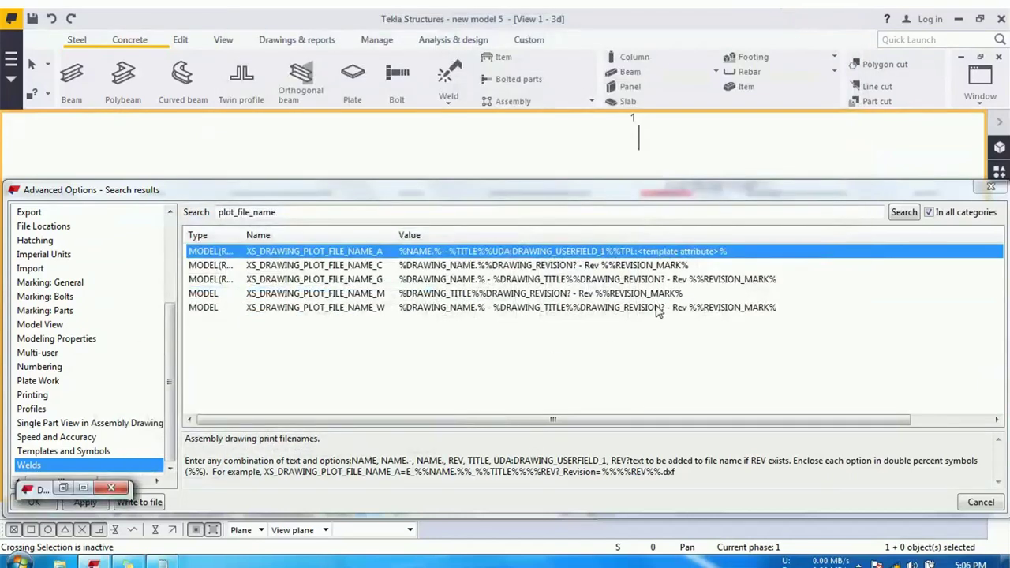
# - Copy TITLE3 from the notes and paste it over <template attribute>, making the value end %TPL:TITLE3%
pyautogui.click(667, 252)
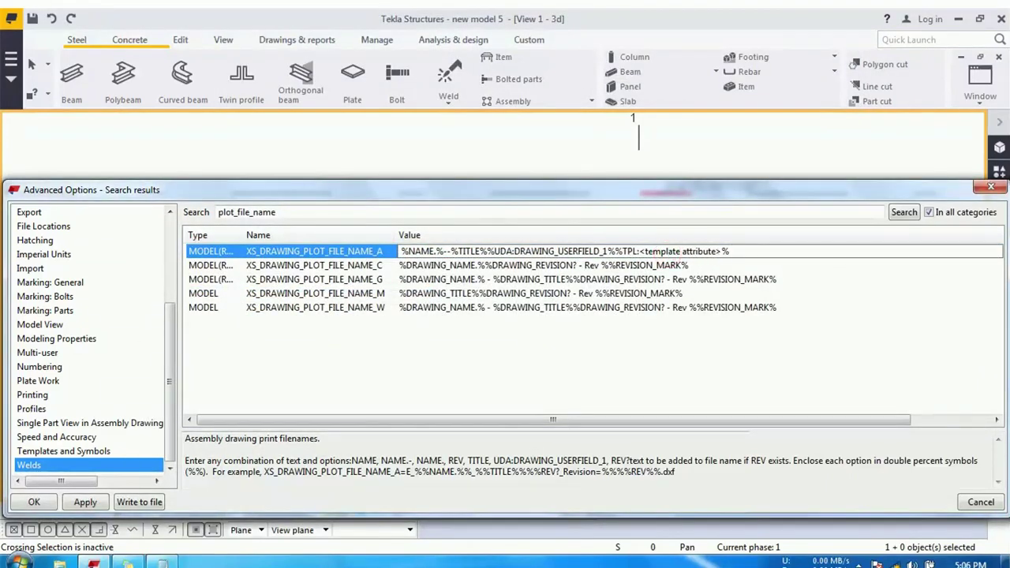
pyautogui.hotkey('alt', 'Tab')
pyautogui.moveTo(466, 216); pyautogui.dragTo(411, 216)
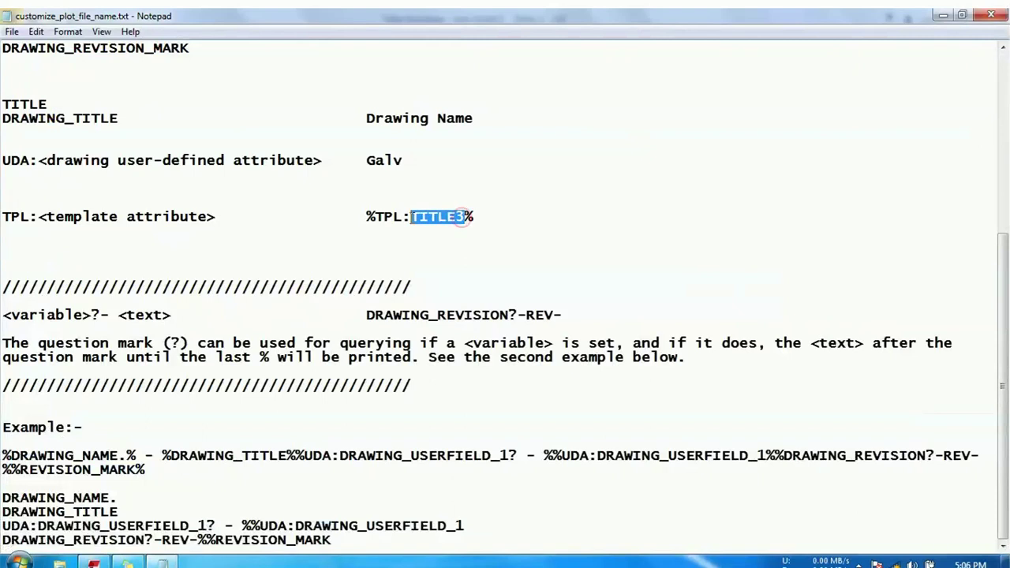
pyautogui.rightClick(410, 215)
pyautogui.click(460, 269)
pyautogui.hotkey('alt', 'Tab')
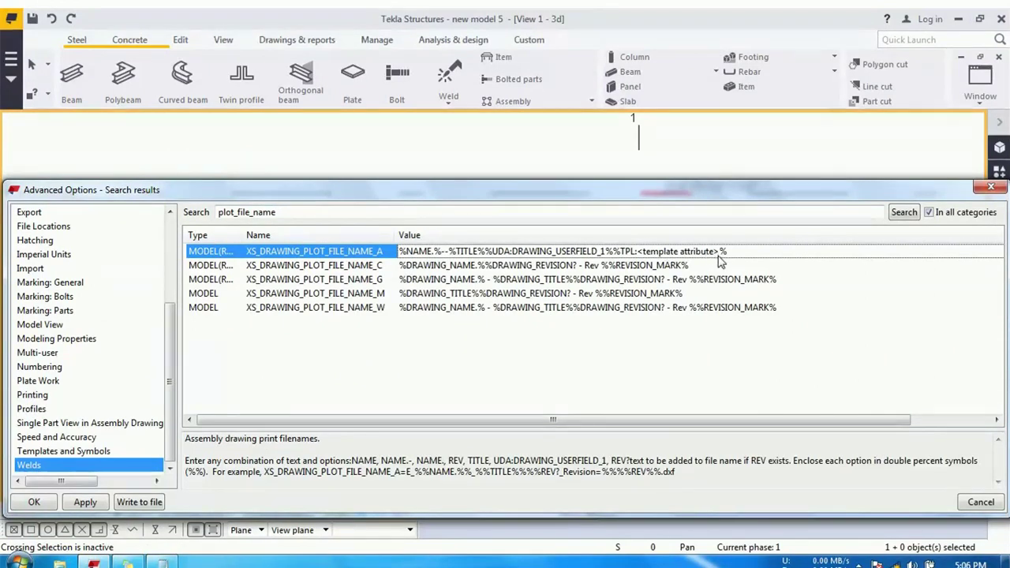
pyautogui.doubleClick(661, 257)
pyautogui.moveTo(720, 251); pyautogui.dragTo(645, 252)
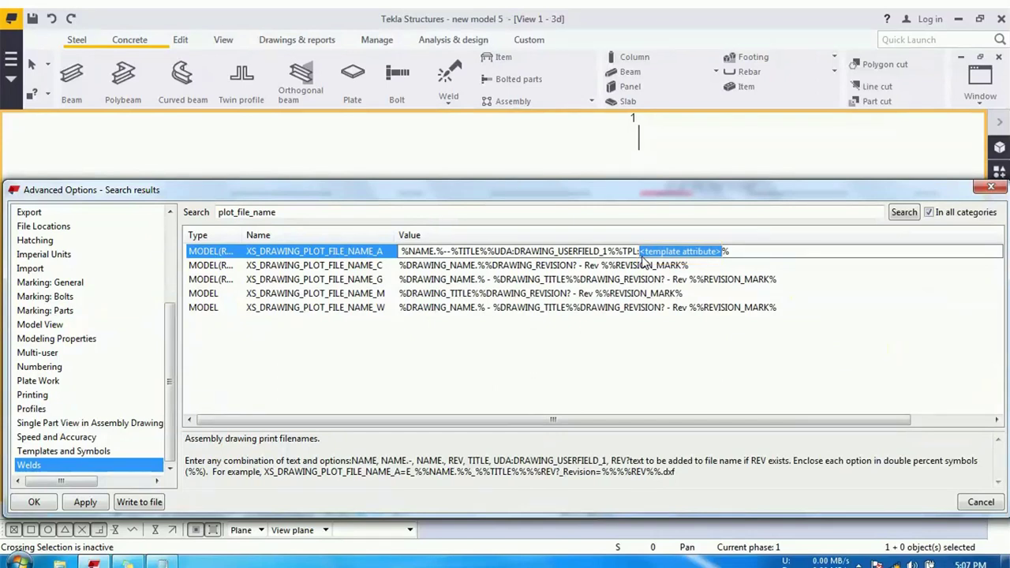
pyautogui.rightClick(645, 254)
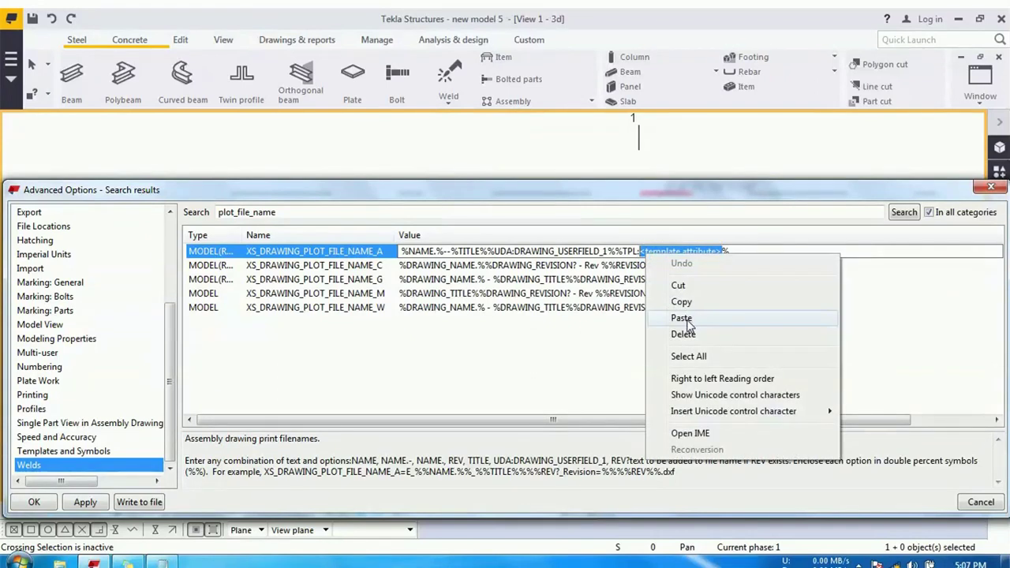
pyautogui.click(682, 318)
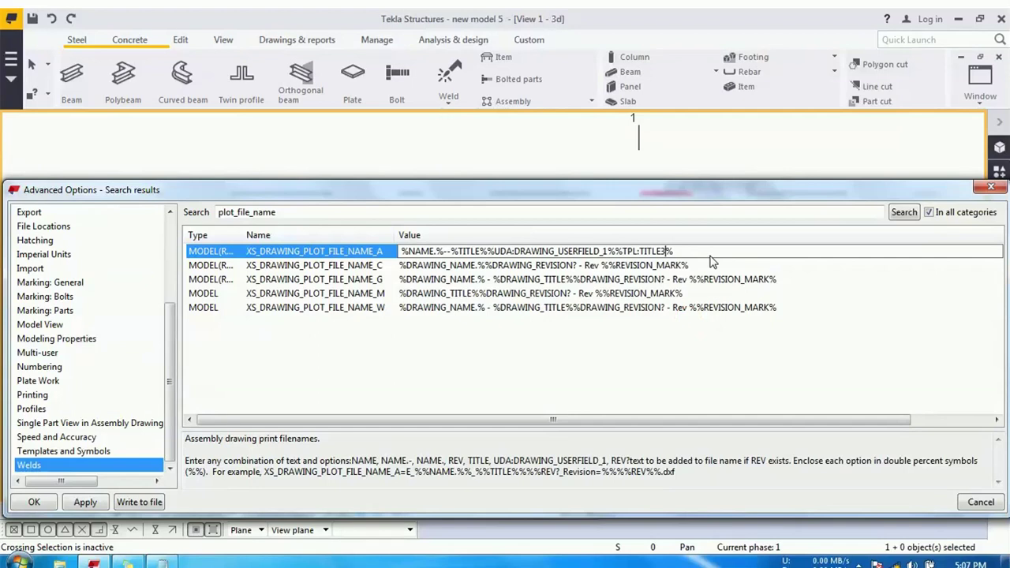
# - Write the plot file name setting to options.txt and apply it
pyautogui.click(160, 506)
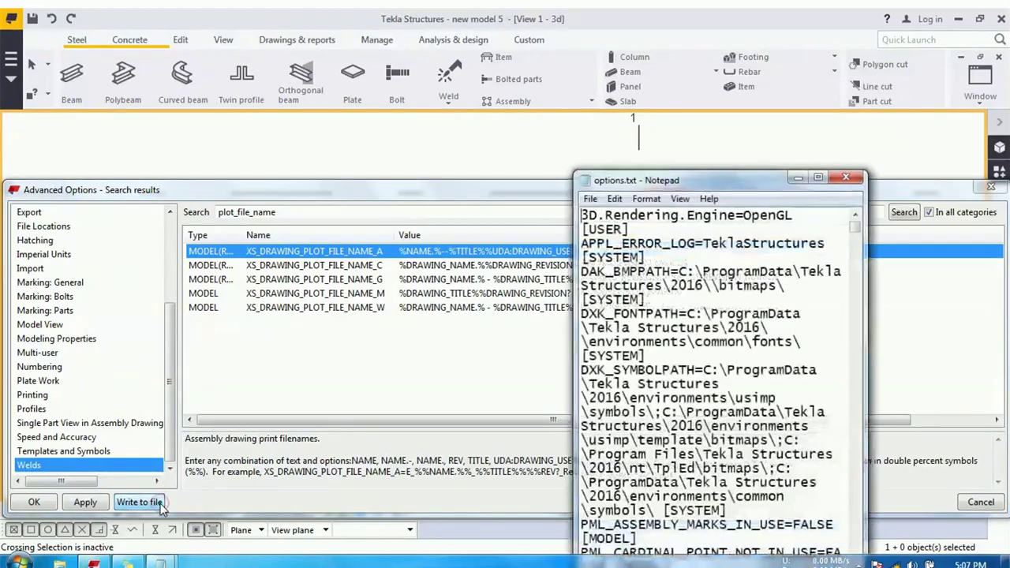
pyautogui.click(847, 179)
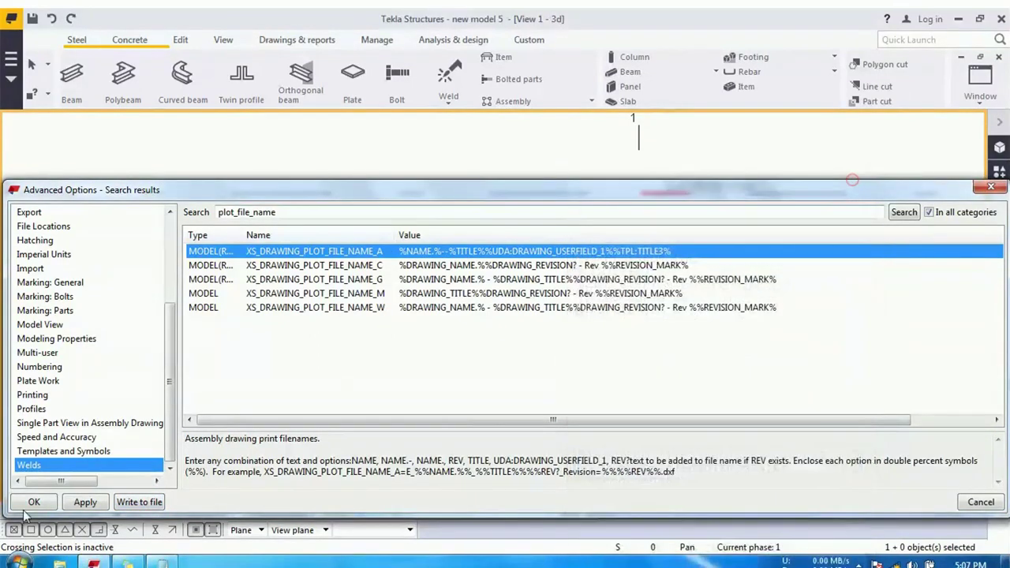
pyautogui.click(93, 503)
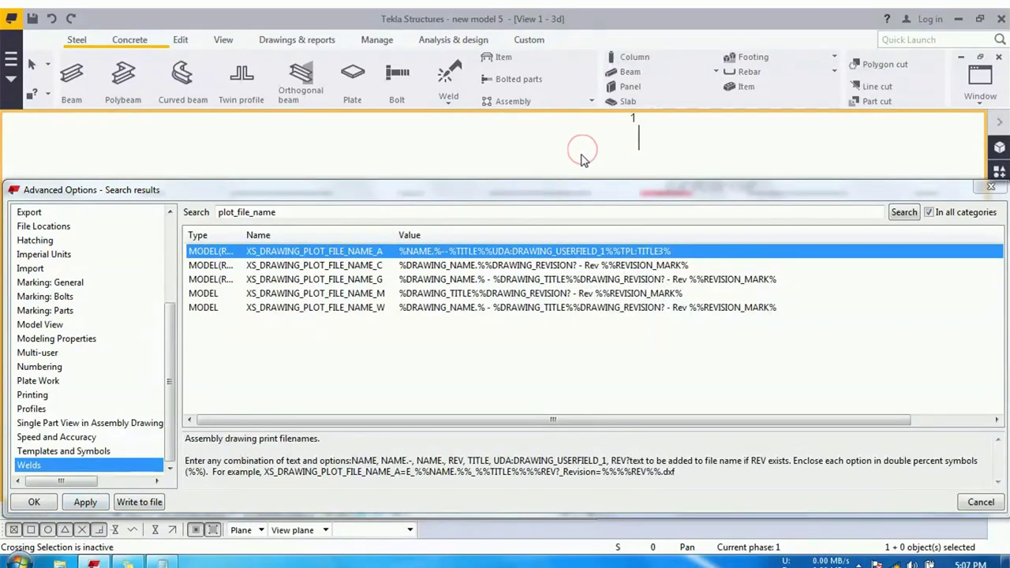
pyautogui.hotkey('ctrl', 'l')
# - Print the assembly drawing, which names the file M6--PlateGalvtemp_val .pdf
pyautogui.rightClick(631, 120)
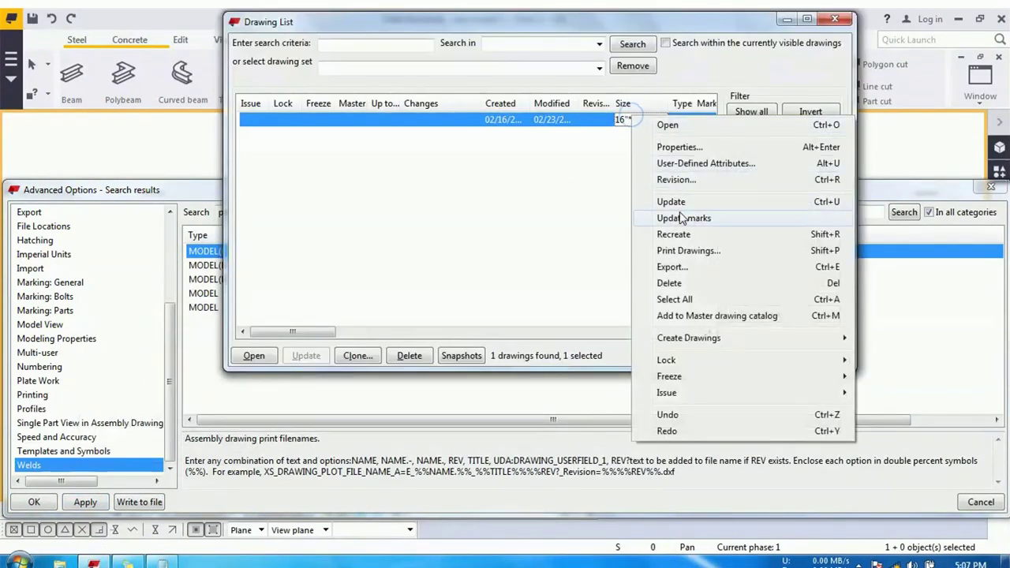
pyautogui.click(686, 250)
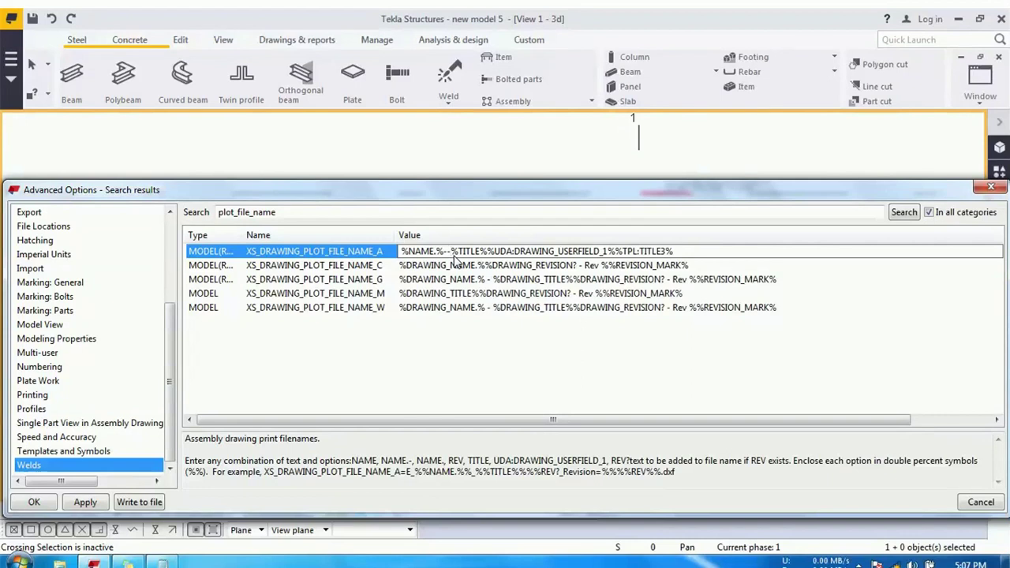
# - Put single dashes between the fields: %NAME.%-%TITLE%-%UDA:DRAWING_USERFIELD_1%-%TPL:TITLE3%
pyautogui.press('BackSpace')
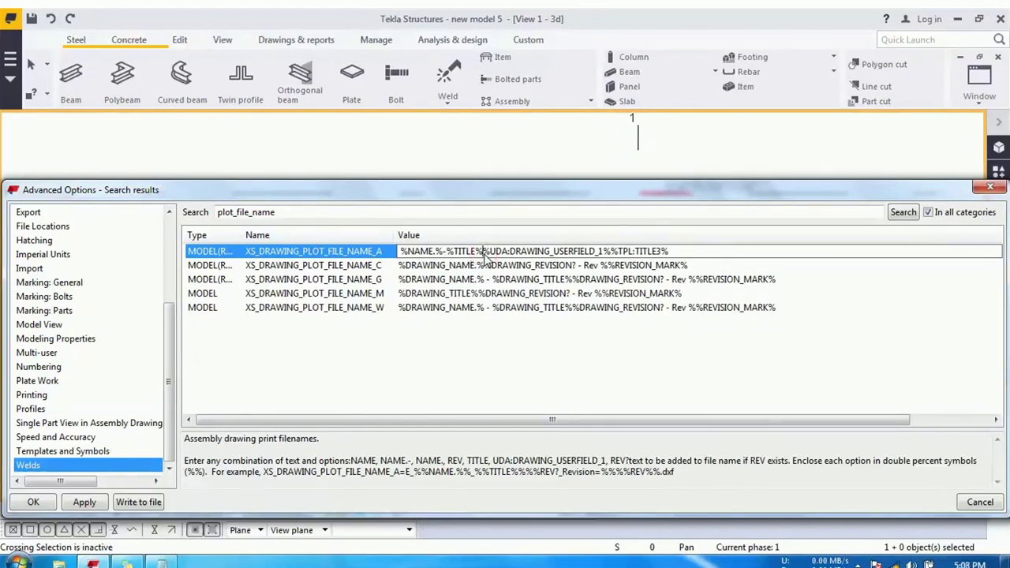
pyautogui.write('-')
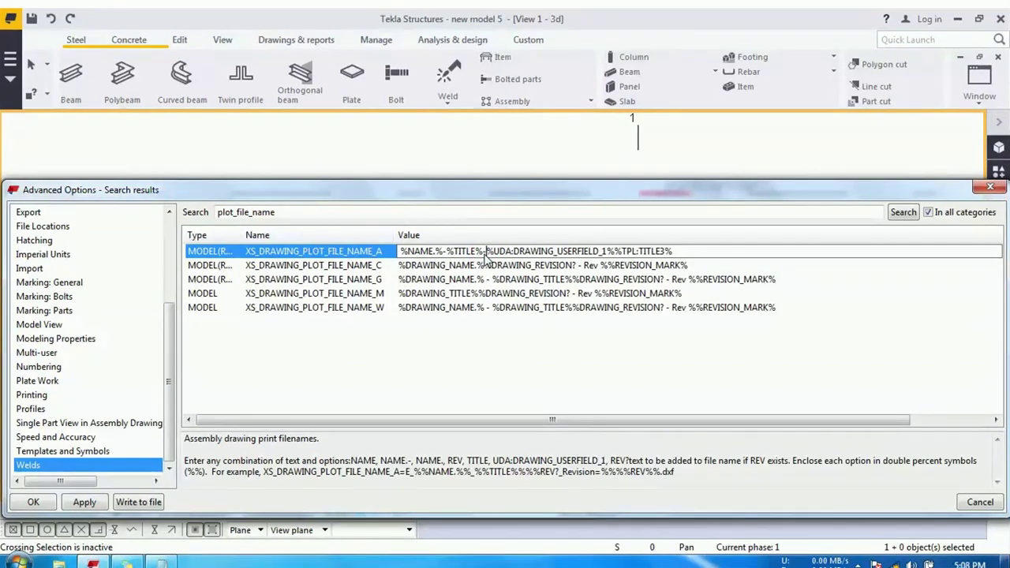
pyautogui.click(615, 251)
pyautogui.write('-')
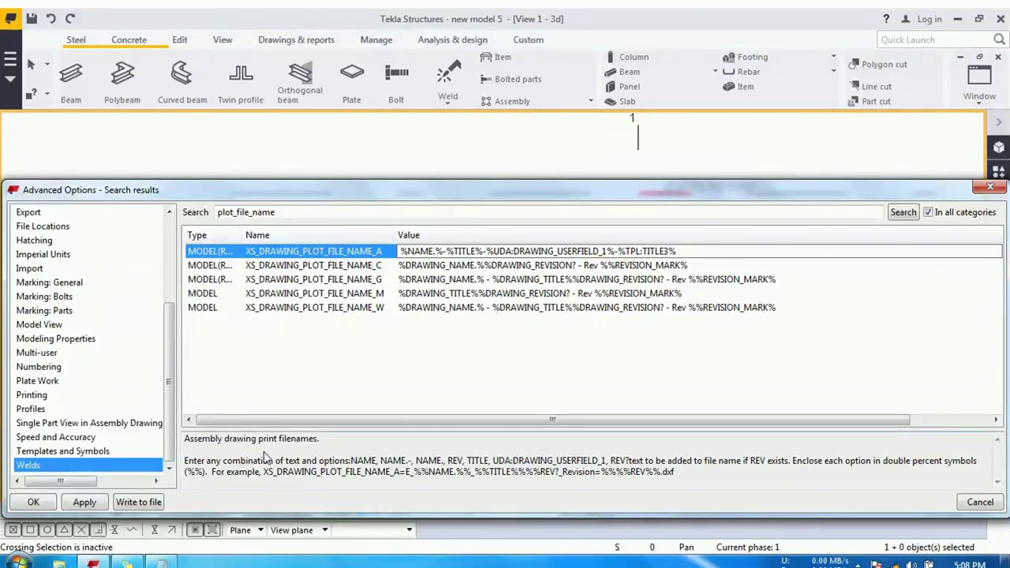
# - Write the dash-separated setting to options.txt and apply it
pyautogui.click(155, 502)
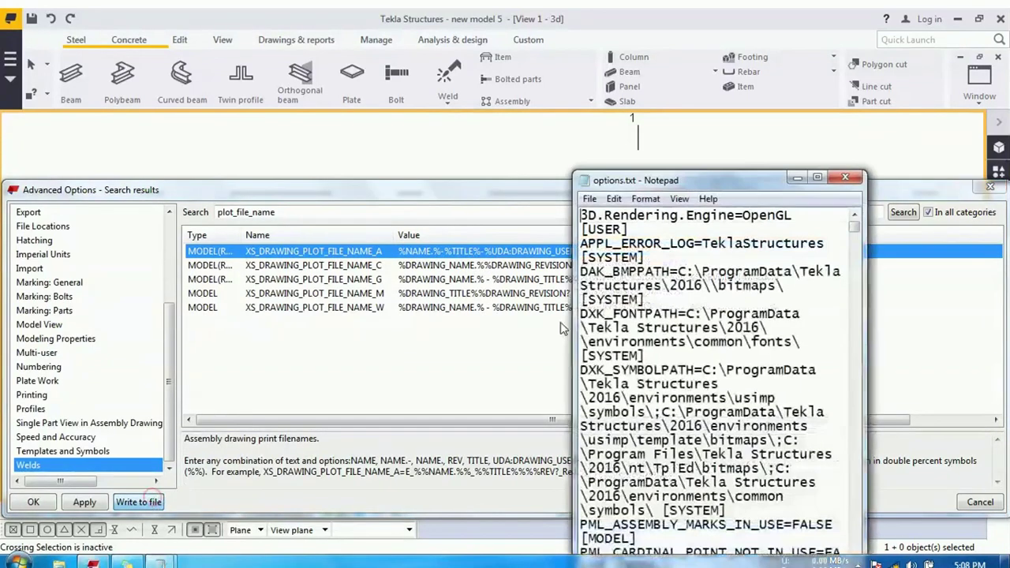
pyautogui.click(851, 182)
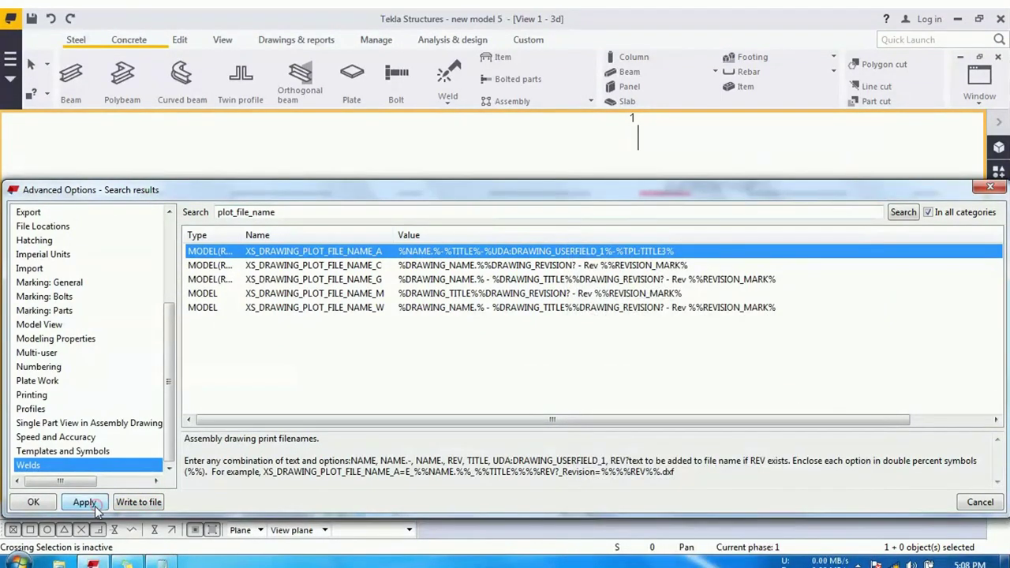
pyautogui.click(574, 155)
pyautogui.hotkey('ctrl', 'l')
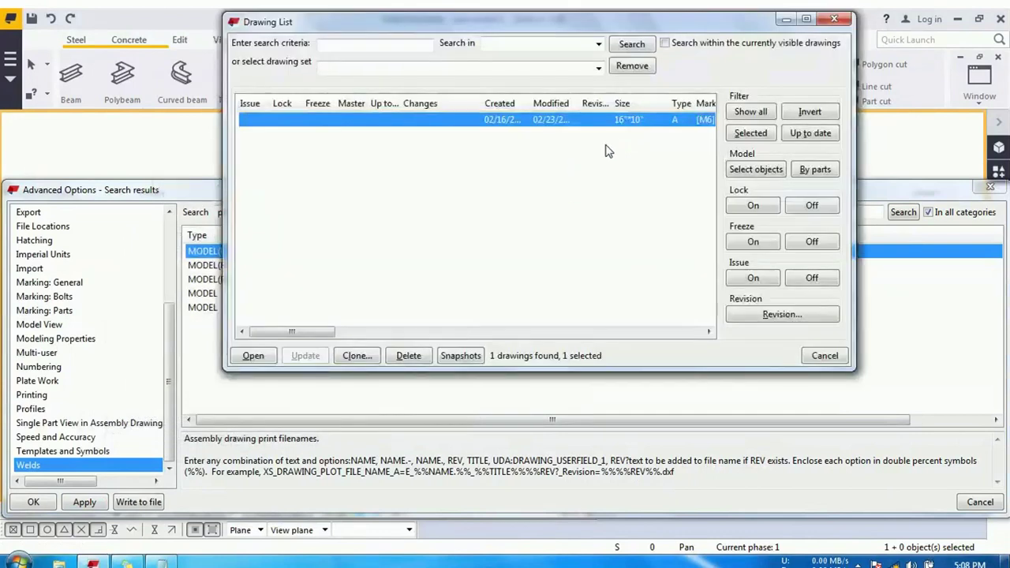
# - Print the M6 assembly drawing from the Drawing List with the dash-separated file name pattern
pyautogui.rightClick(617, 126)
pyautogui.click(688, 260)
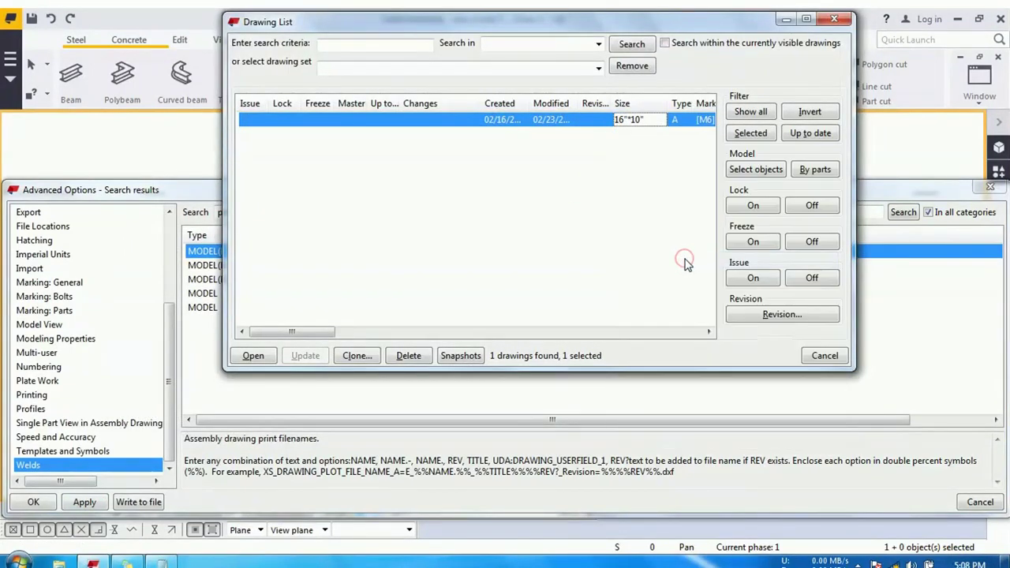